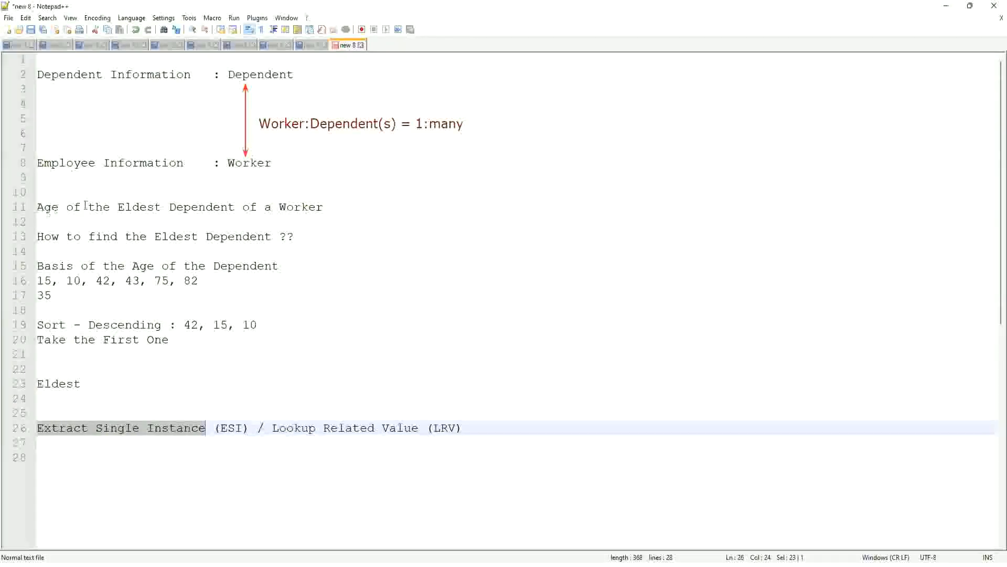
{"action": "left_click", "coordinate": [332, 206]}
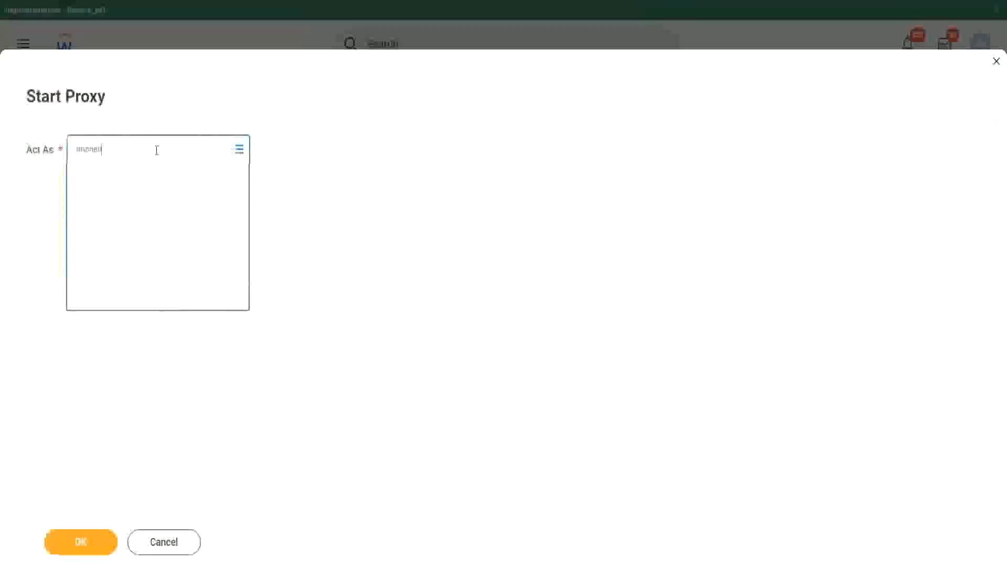
Start a proxy session in Workday acting as the worker who matches the name entered in Act As
{"action": "left_click", "coordinate": [150, 279]}
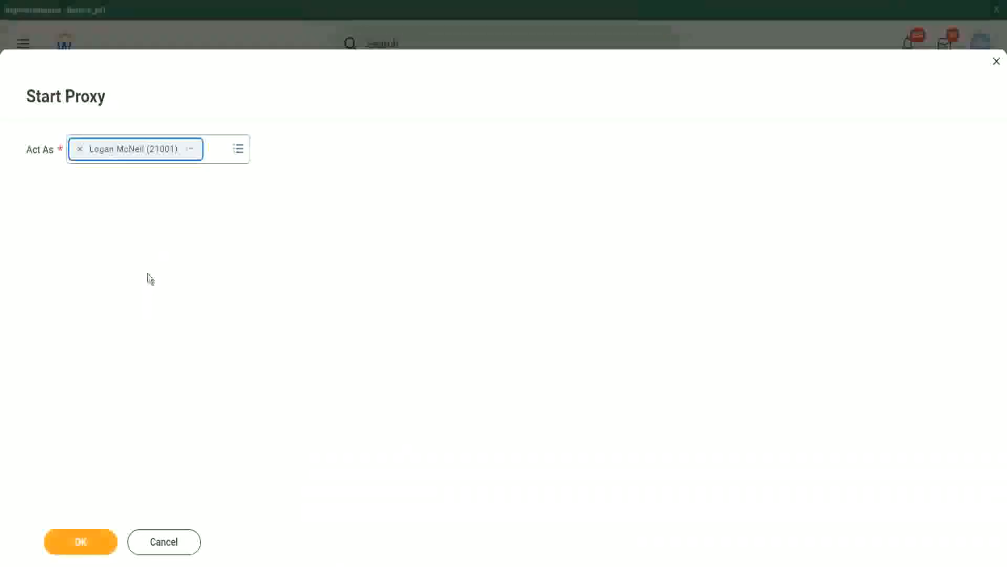
{"action": "left_click", "coordinate": [85, 551]}
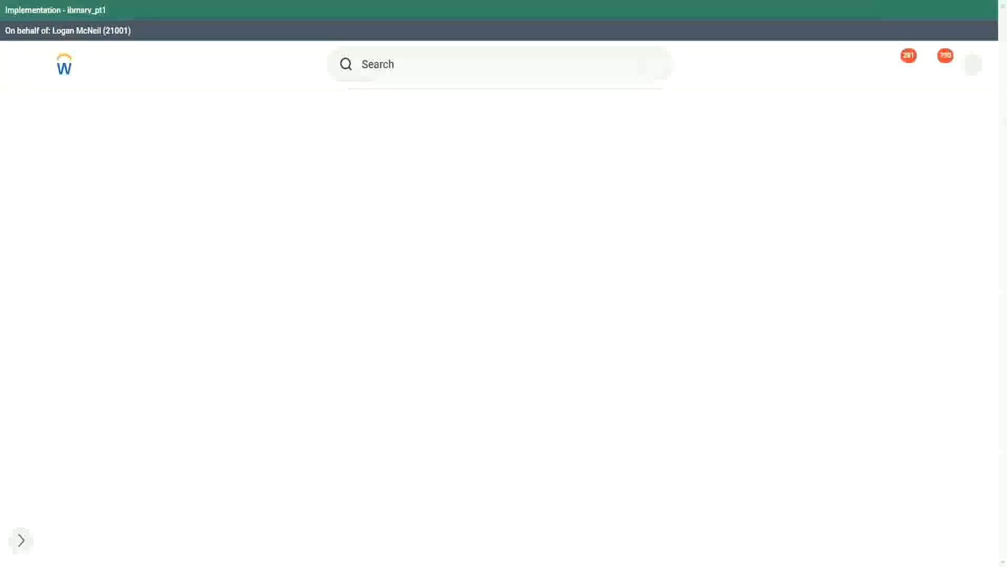
Search for report definitions with "rd: ww" and open the WW Base Pay Details custom report
{"action": "left_click", "coordinate": [399, 65]}
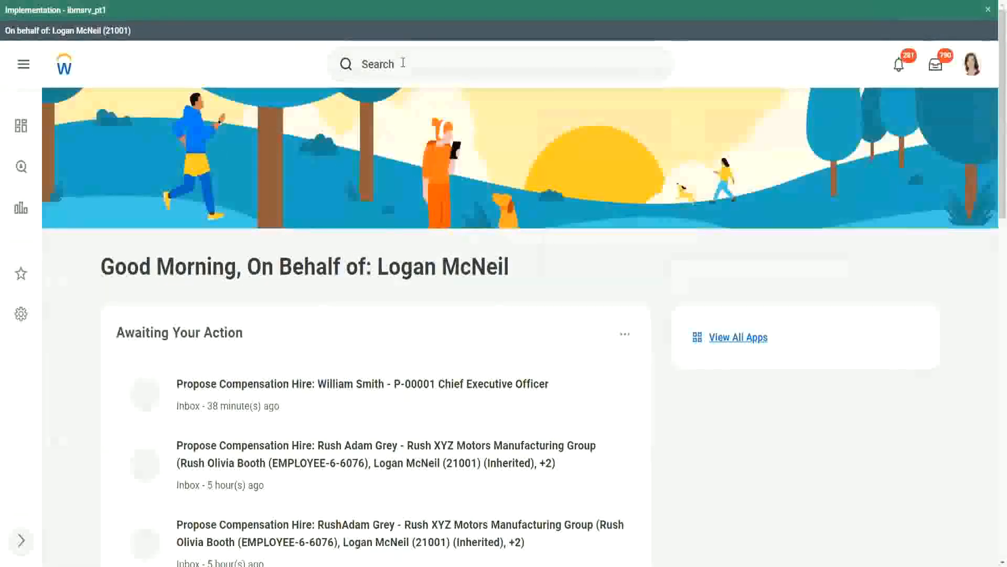
{"action": "scroll", "coordinate": [403, 65], "scroll_direction": "down", "scroll_amount": 9}
{"action": "scroll", "coordinate": [380, 66], "scroll_direction": "up", "scroll_amount": 9}
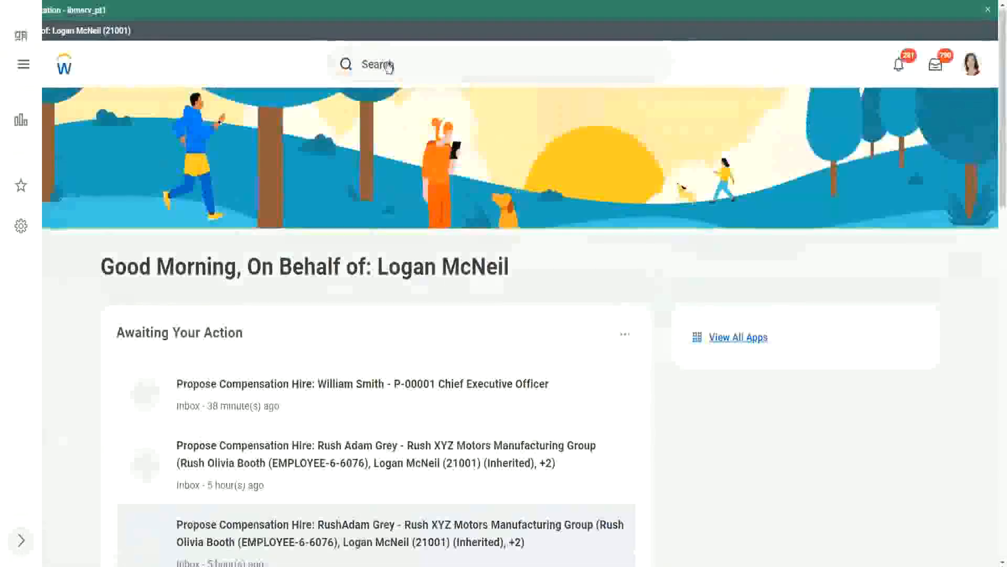
{"action": "left_click", "coordinate": [417, 64]}
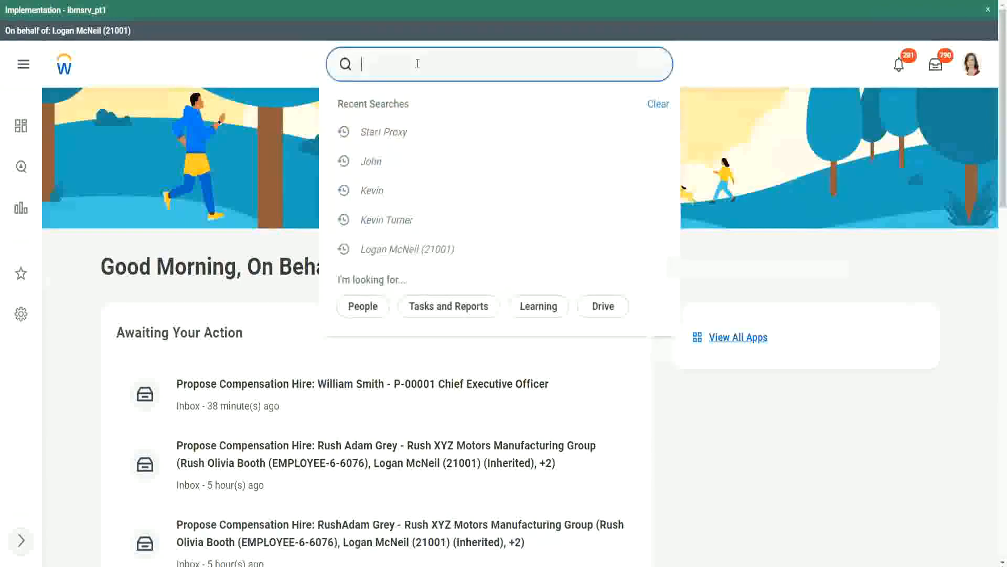
{"action": "type", "text": "rd: ww"}
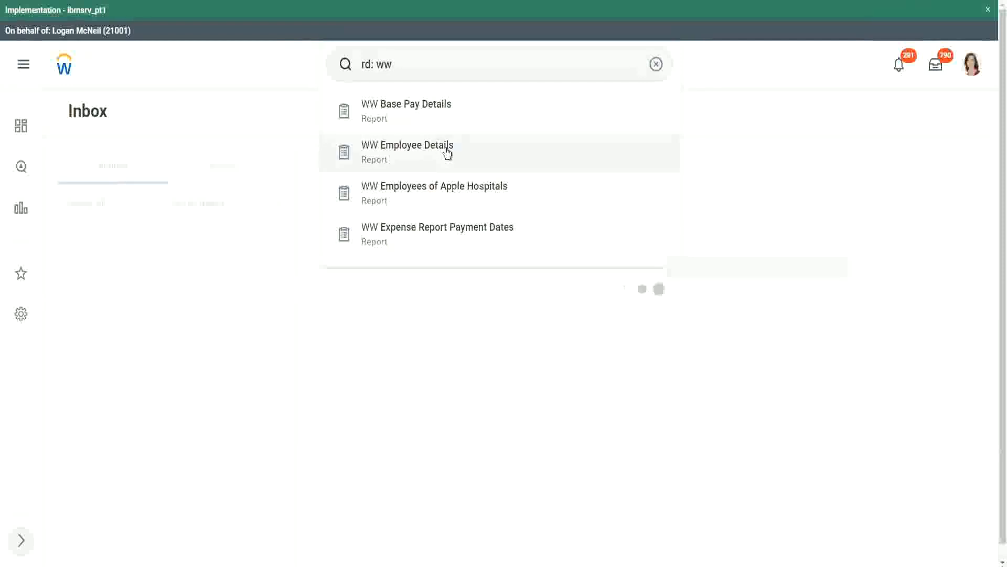
{"action": "left_click", "coordinate": [443, 108]}
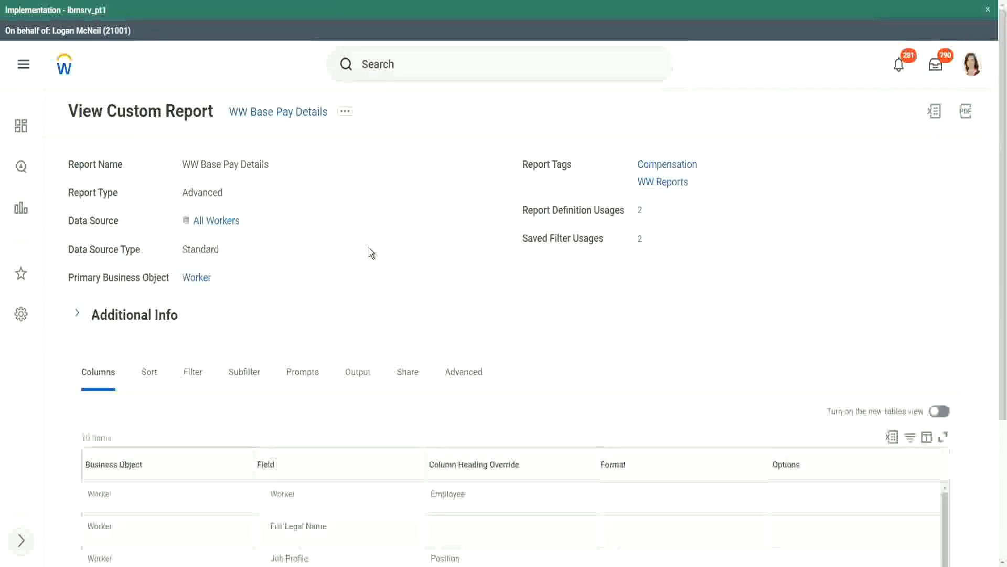
Review the report's column definitions and run WW Base Pay Details with the default hire date range
{"action": "scroll", "coordinate": [369, 248], "scroll_direction": "down", "scroll_amount": 3}
{"action": "scroll", "coordinate": [369, 248], "scroll_direction": "down", "scroll_amount": 2}
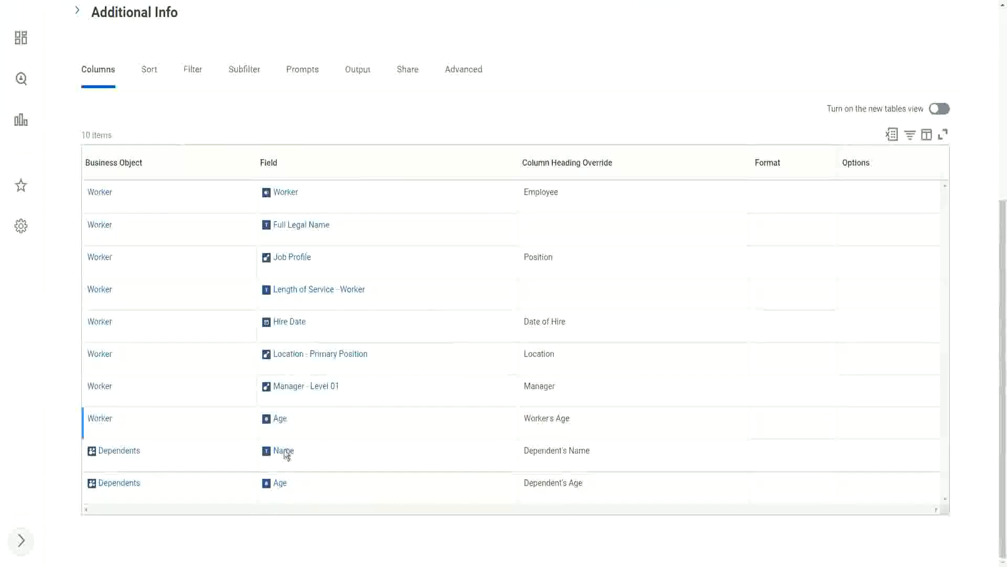
{"action": "scroll", "coordinate": [422, 356], "scroll_direction": "up", "scroll_amount": 1}
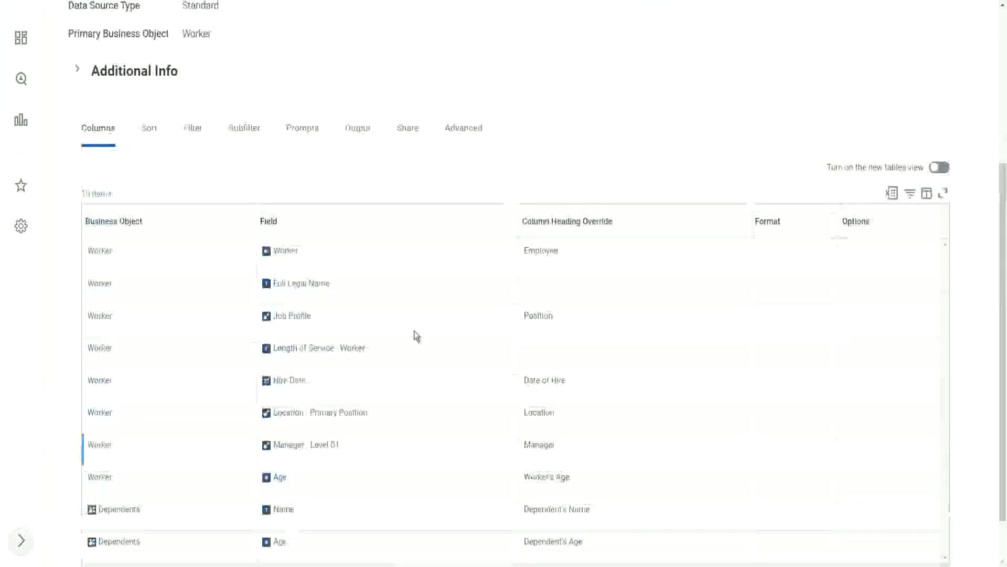
{"action": "scroll", "coordinate": [416, 336], "scroll_direction": "up", "scroll_amount": 4}
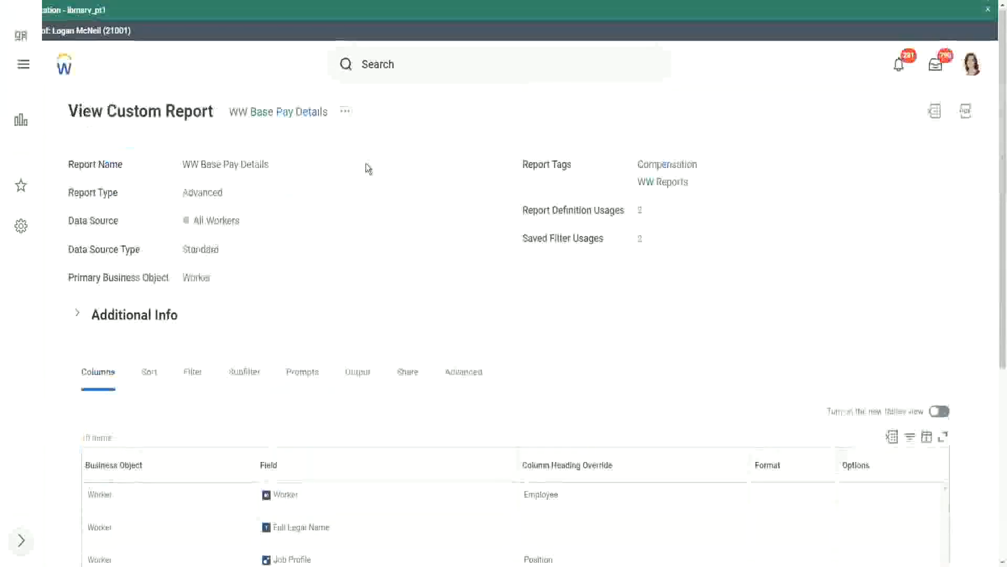
{"action": "left_click", "coordinate": [346, 112]}
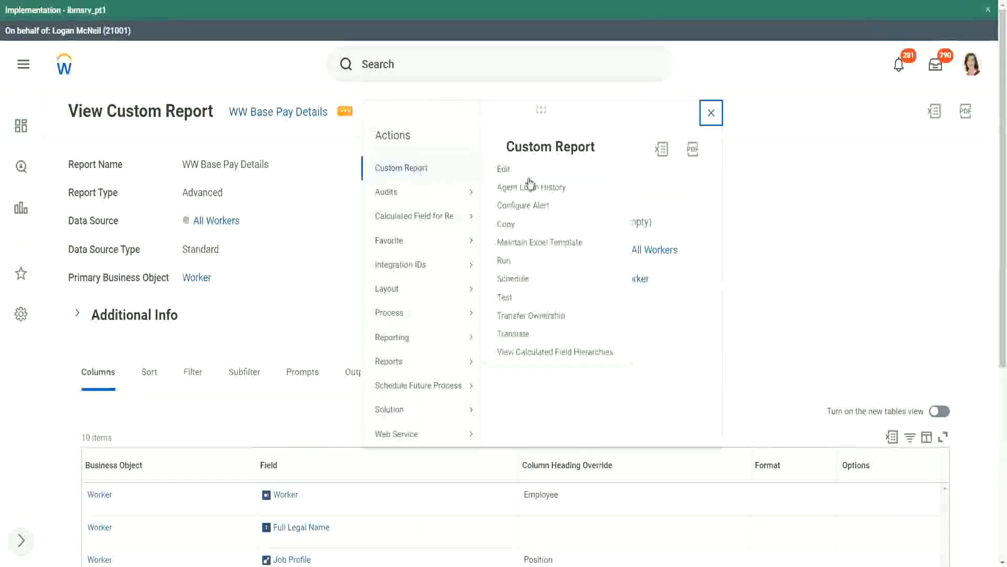
{"action": "left_click", "coordinate": [504, 265]}
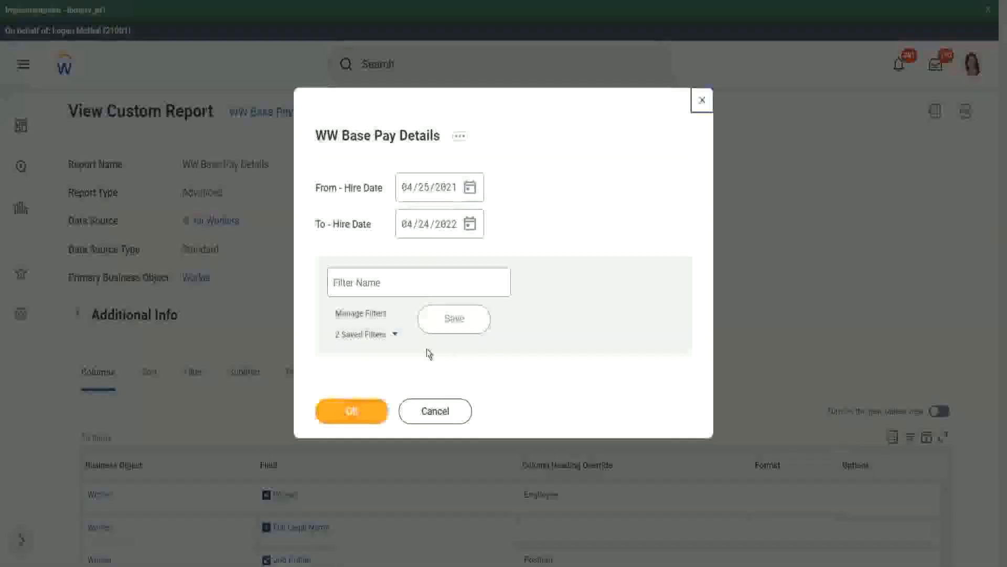
{"action": "left_click", "coordinate": [396, 335]}
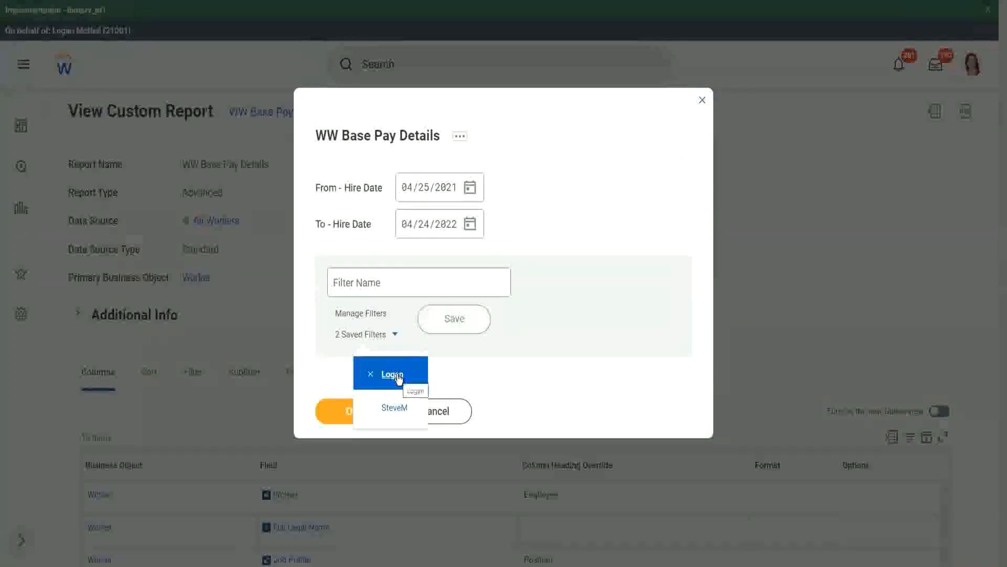
{"action": "left_click", "coordinate": [574, 172]}
{"action": "left_click", "coordinate": [364, 414]}
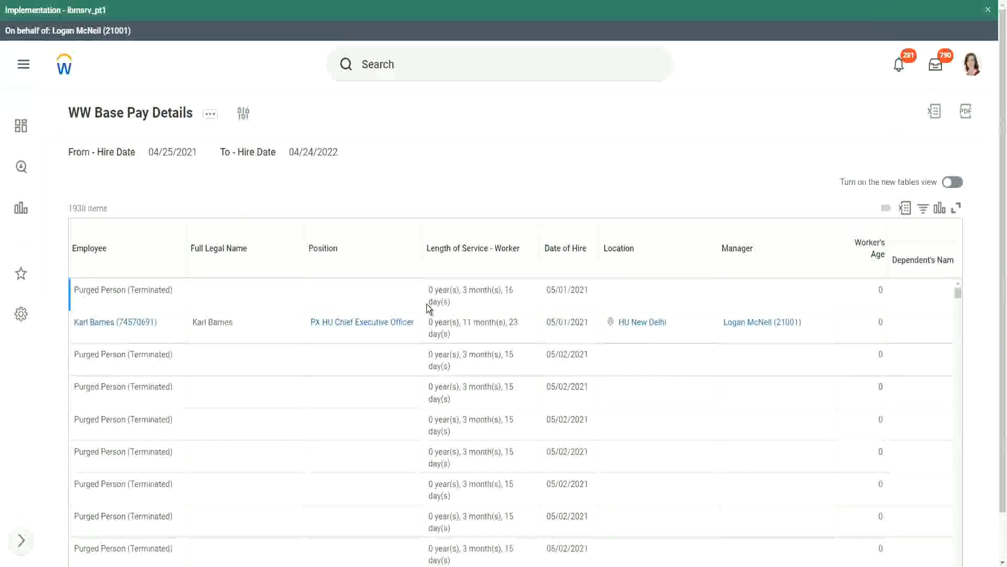
Examine the report rows for workers with values in the Dependent's Name and Dependent's Age columns
{"action": "scroll", "coordinate": [333, 317], "scroll_direction": "down", "scroll_amount": 3}
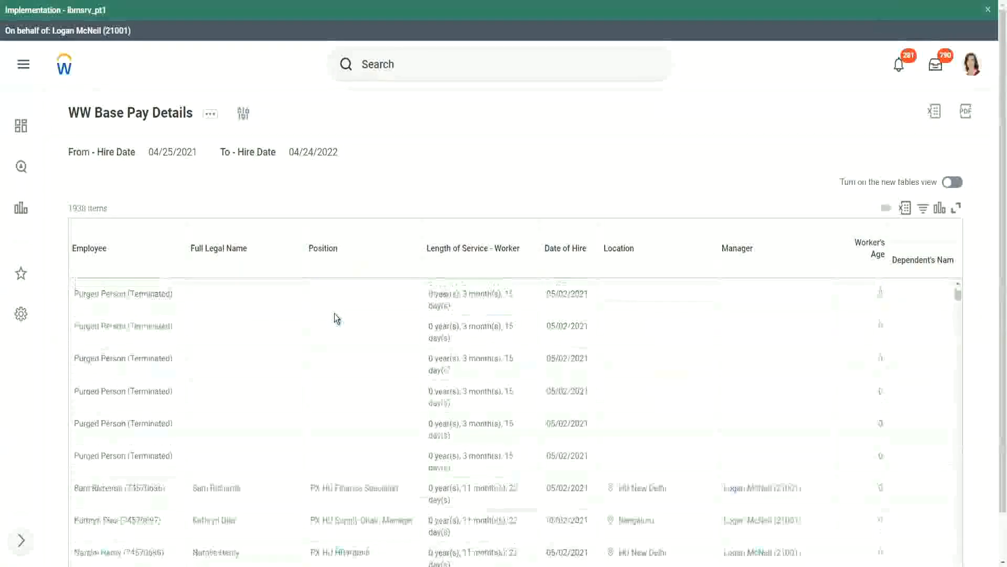
{"action": "scroll", "coordinate": [336, 317], "scroll_direction": "down", "scroll_amount": 5}
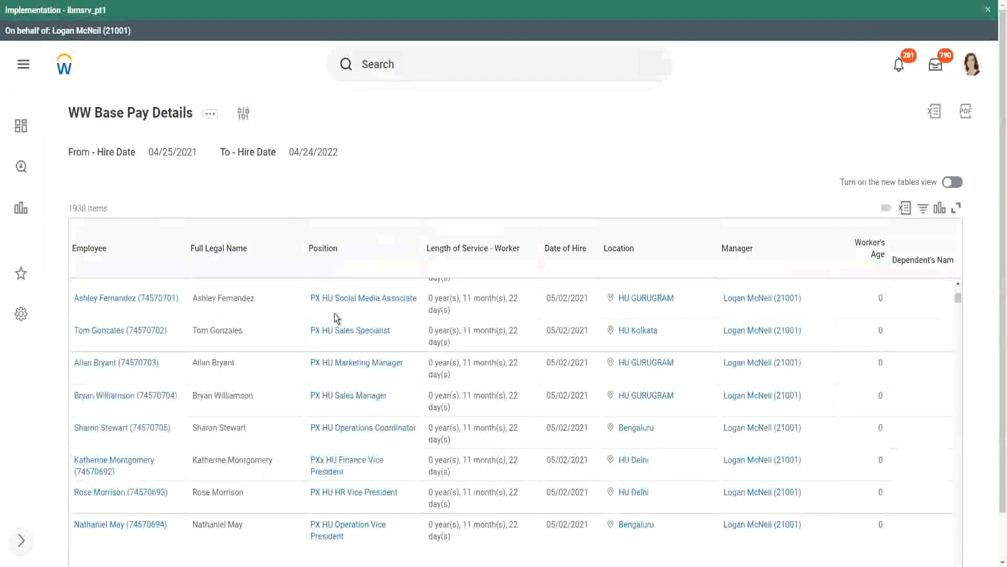
{"action": "scroll", "coordinate": [334, 313], "scroll_direction": "down", "scroll_amount": 2}
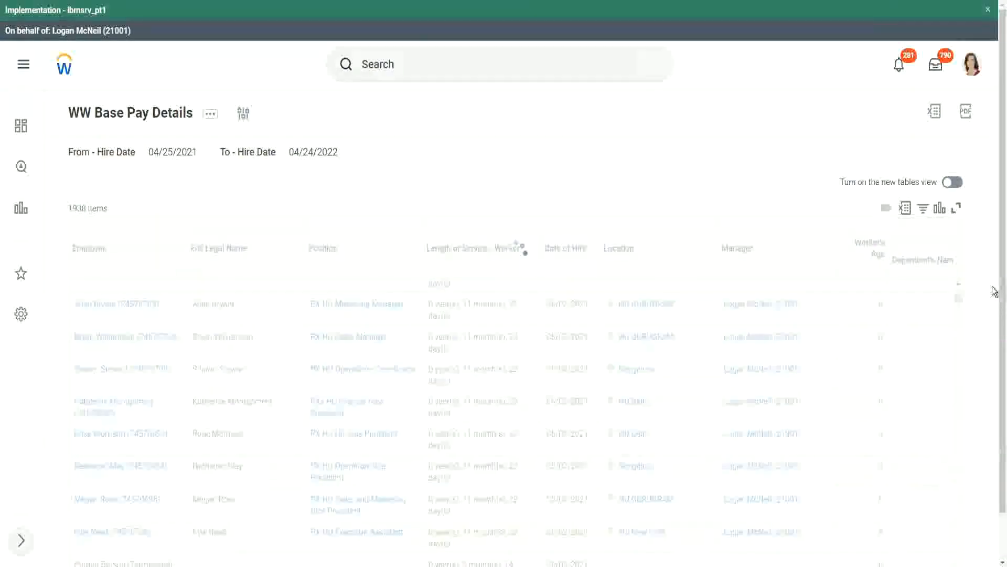
{"action": "scroll", "coordinate": [765, 556], "scroll_direction": "down", "scroll_amount": 2}
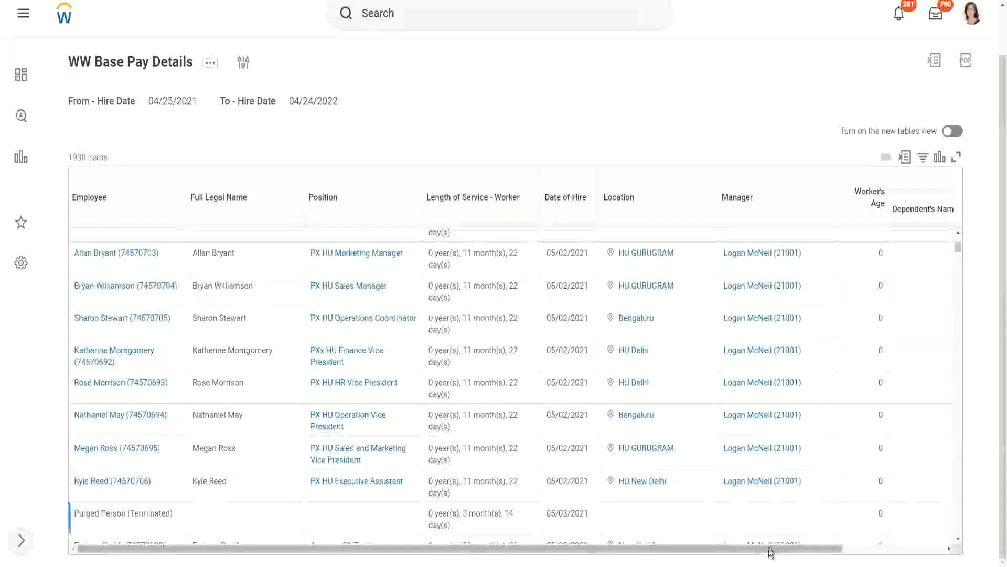
{"action": "left_click_drag", "start_coordinate": [771, 548], "coordinate": [876, 548]}
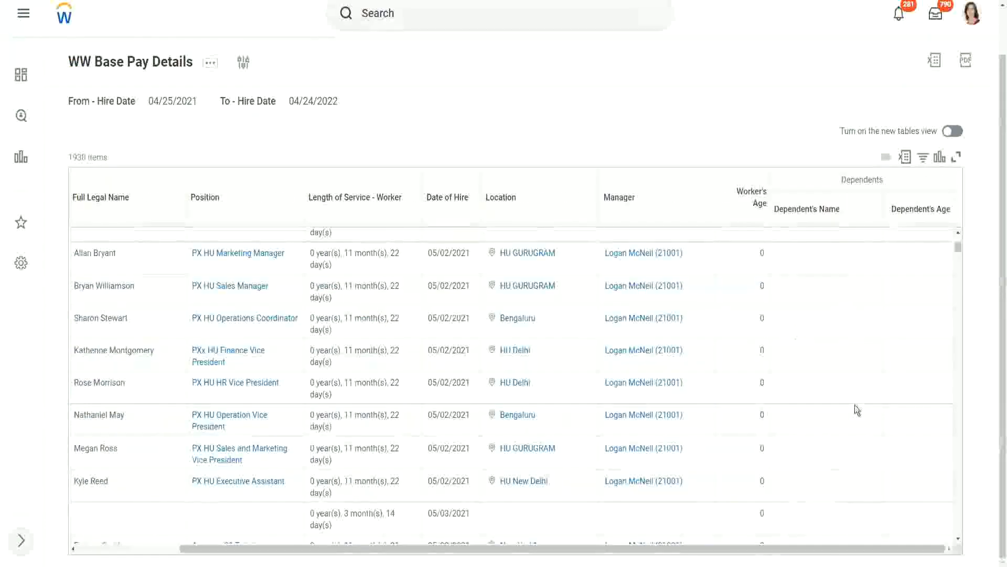
{"action": "scroll", "coordinate": [894, 362], "scroll_direction": "down", "scroll_amount": 1}
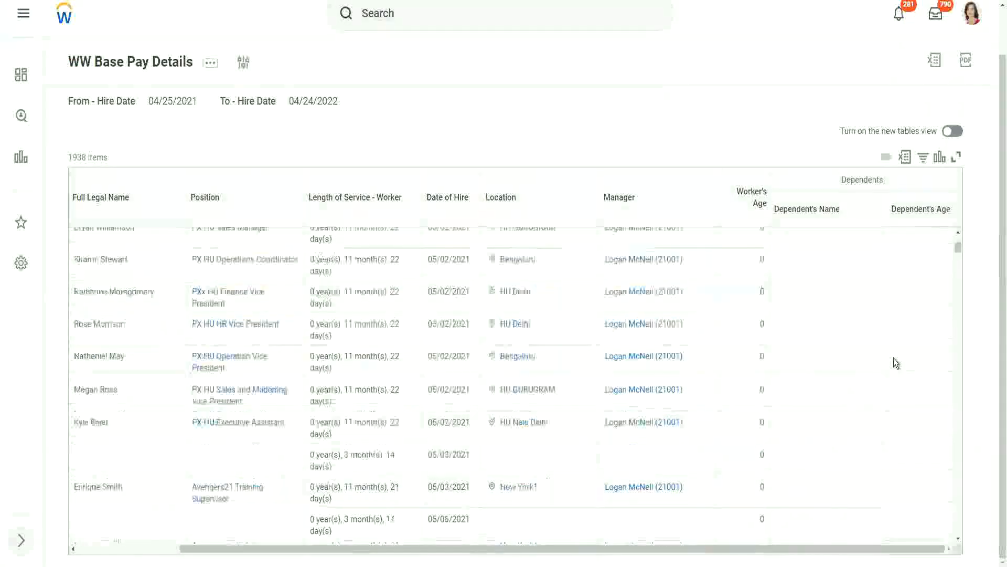
{"action": "scroll", "coordinate": [893, 358], "scroll_direction": "down", "scroll_amount": 5}
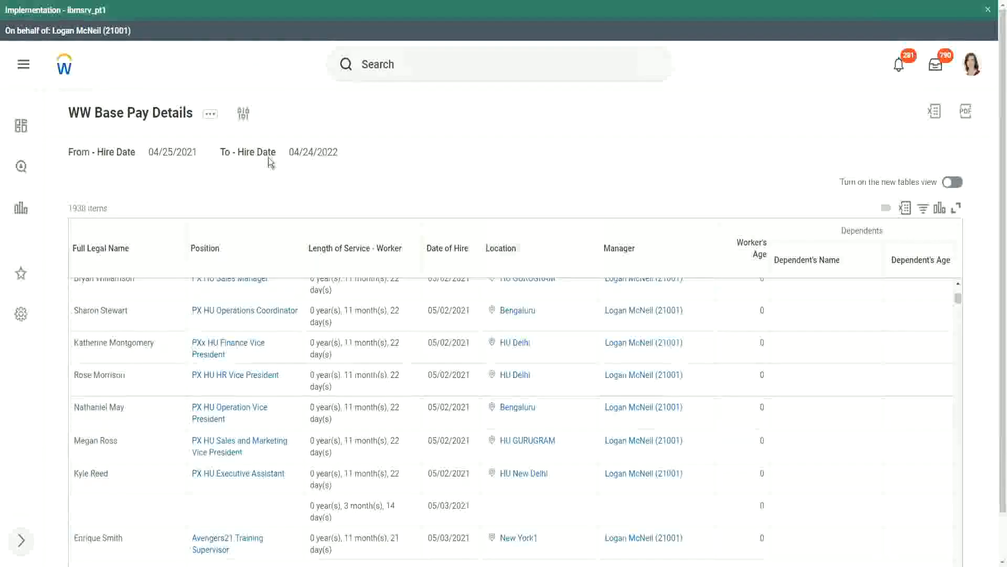
Rerun the report with the hire date range set from 01/01/2000 to 12/31/2000
{"action": "left_click", "coordinate": [244, 115]}
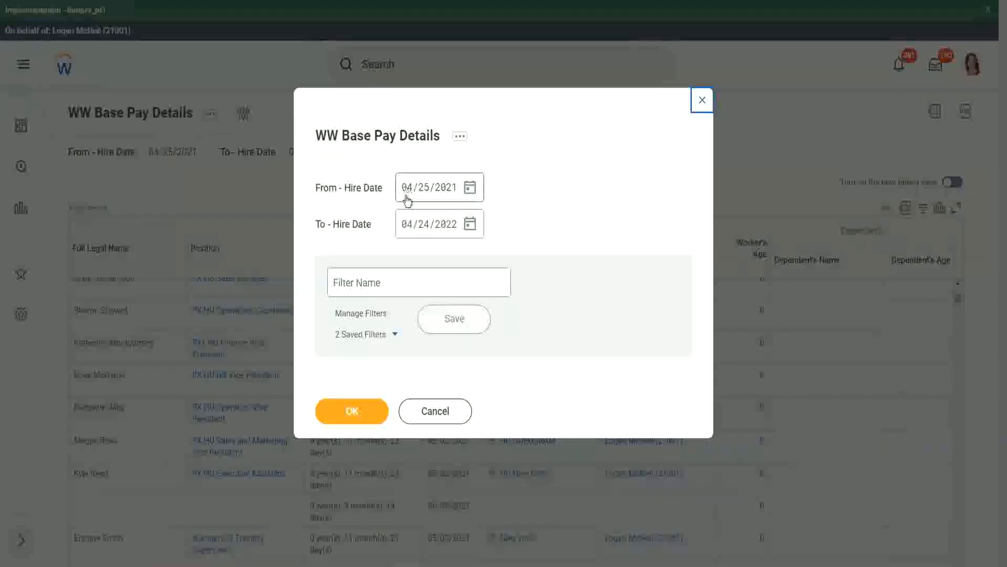
{"action": "left_click", "coordinate": [407, 195]}
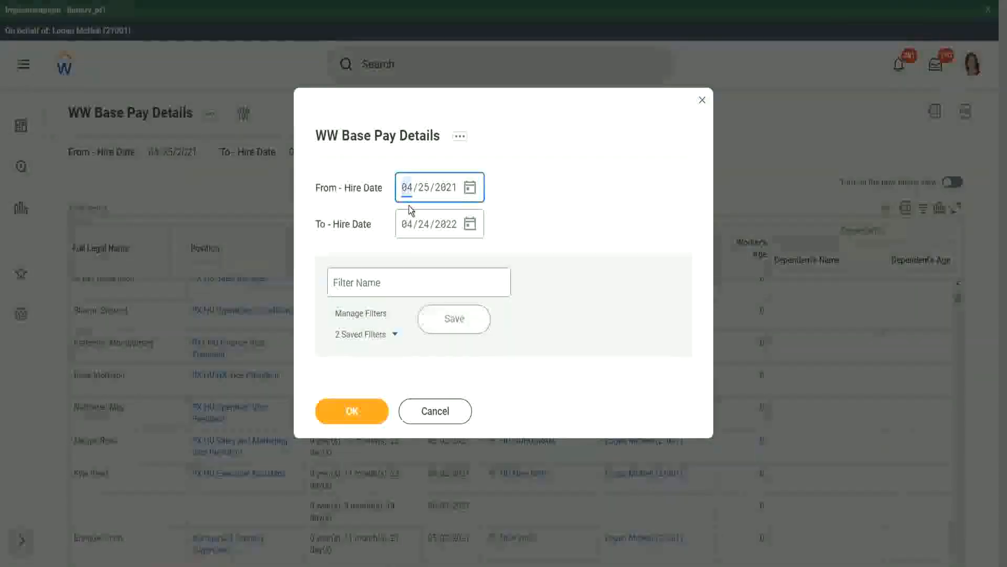
{"action": "type", "text": "01/01/200"}
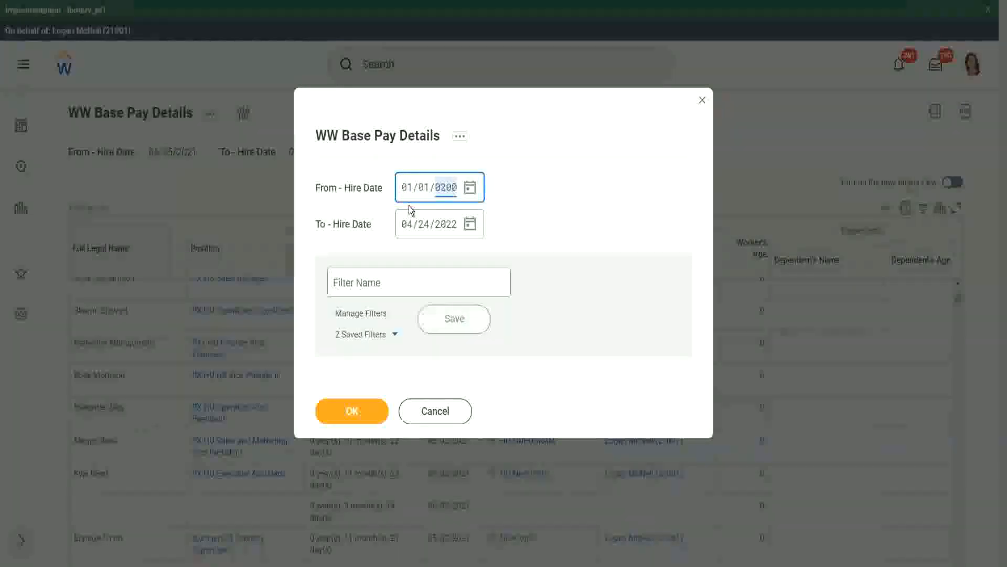
{"action": "type", "text": "0"}
{"action": "key", "text": "Tab"}
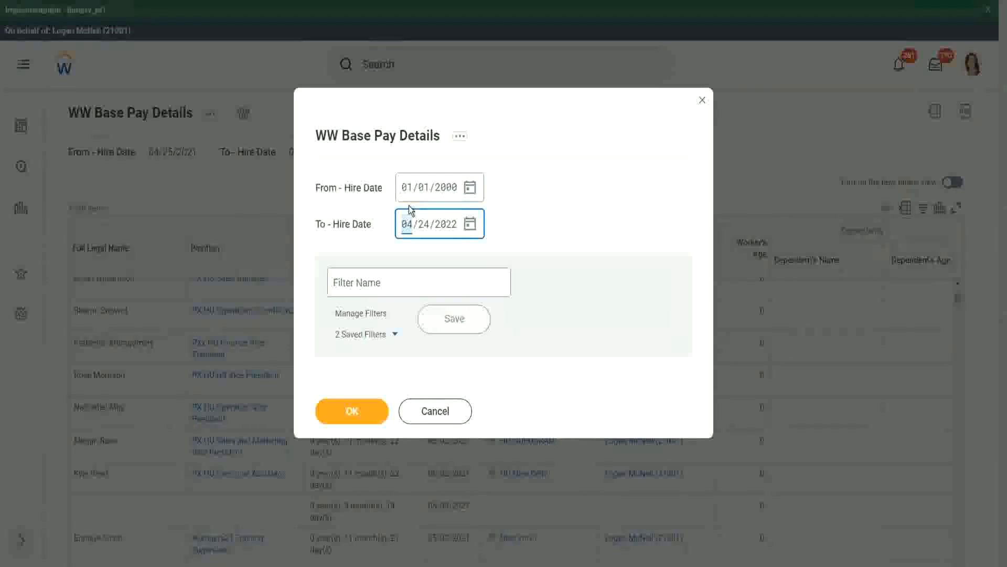
{"action": "type", "text": "12312000"}
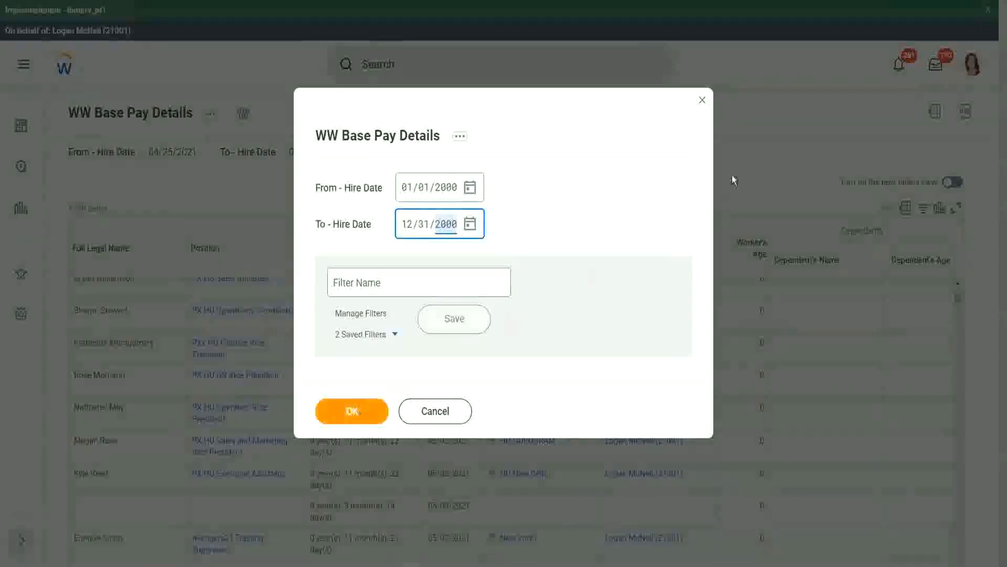
{"action": "key", "text": "Return"}
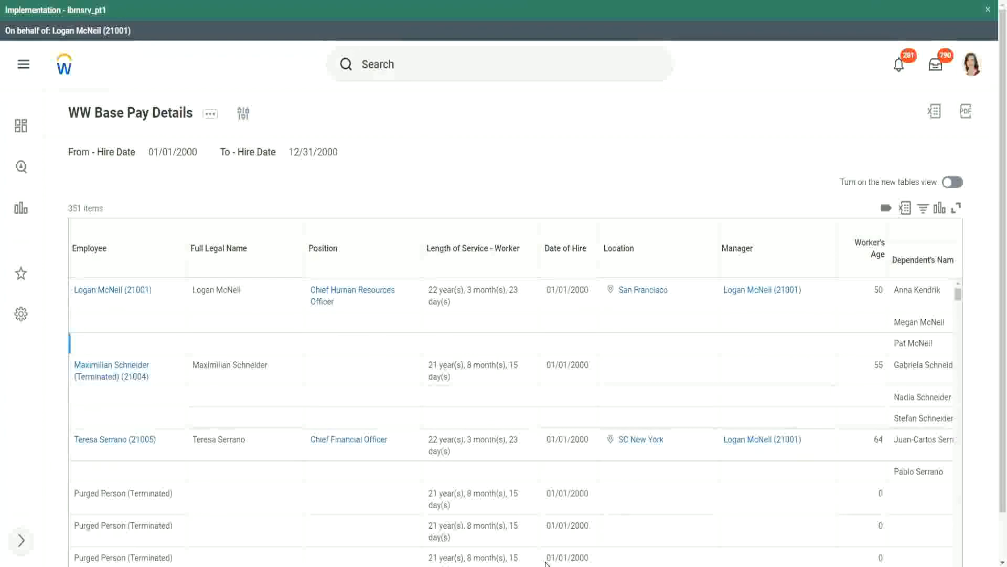
Examine the dependents' names and ages listed for each worker, comparing the ages of the second worker's dependents
{"action": "scroll", "coordinate": [994, 486], "scroll_direction": "down", "scroll_amount": 1}
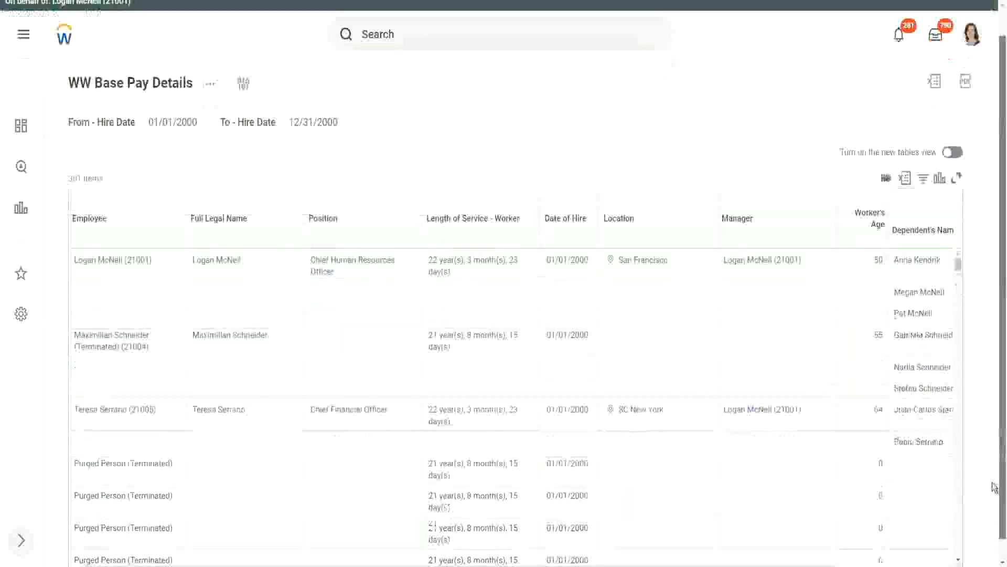
{"action": "scroll", "coordinate": [994, 487], "scroll_direction": "down", "scroll_amount": 1}
{"action": "left_click_drag", "start_coordinate": [735, 555], "coordinate": [907, 556]}
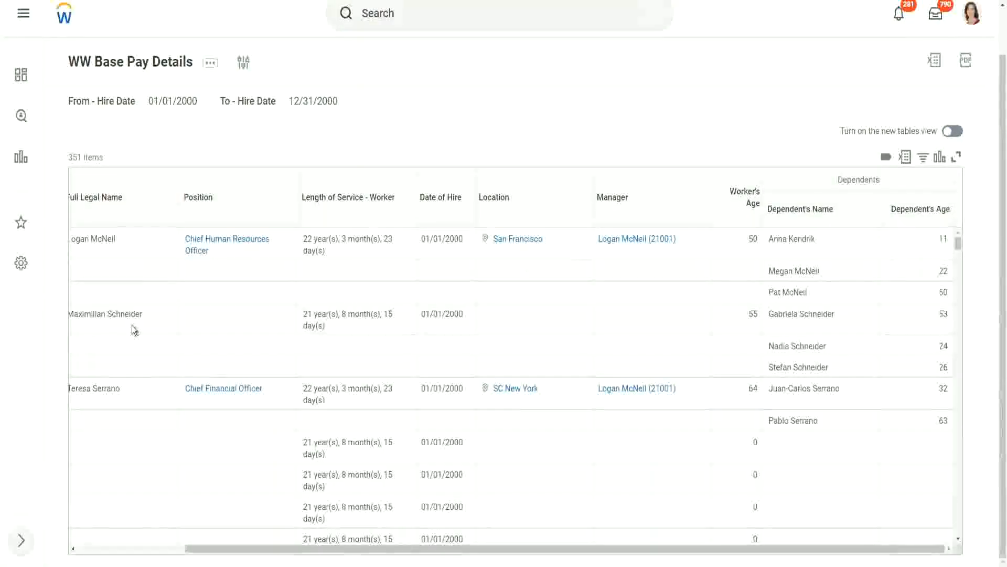
{"action": "left_click_drag", "start_coordinate": [84, 314], "coordinate": [159, 311]}
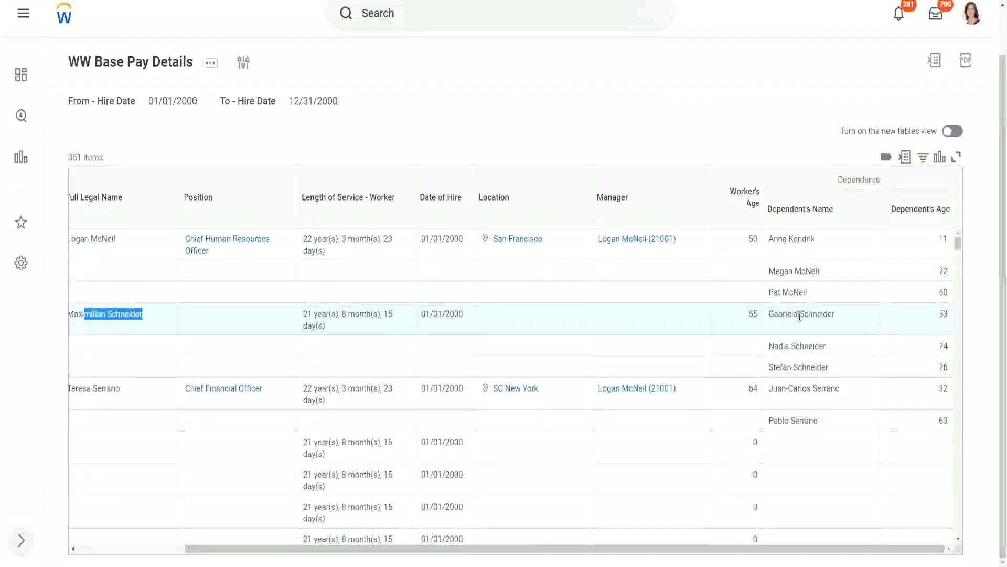
{"action": "left_click", "coordinate": [795, 341]}
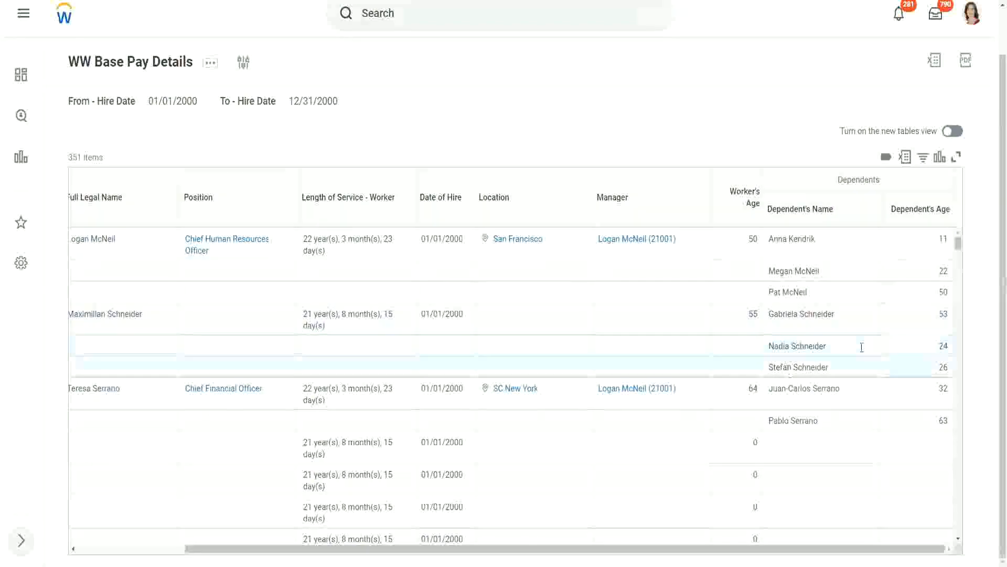
{"action": "double_click", "coordinate": [942, 314]}
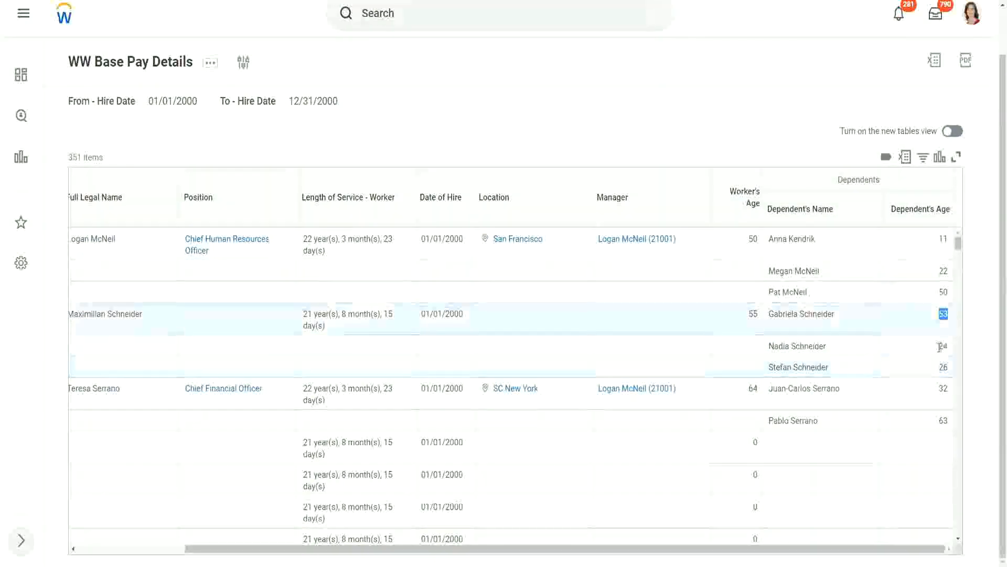
{"action": "double_click", "coordinate": [943, 345]}
{"action": "double_click", "coordinate": [942, 367]}
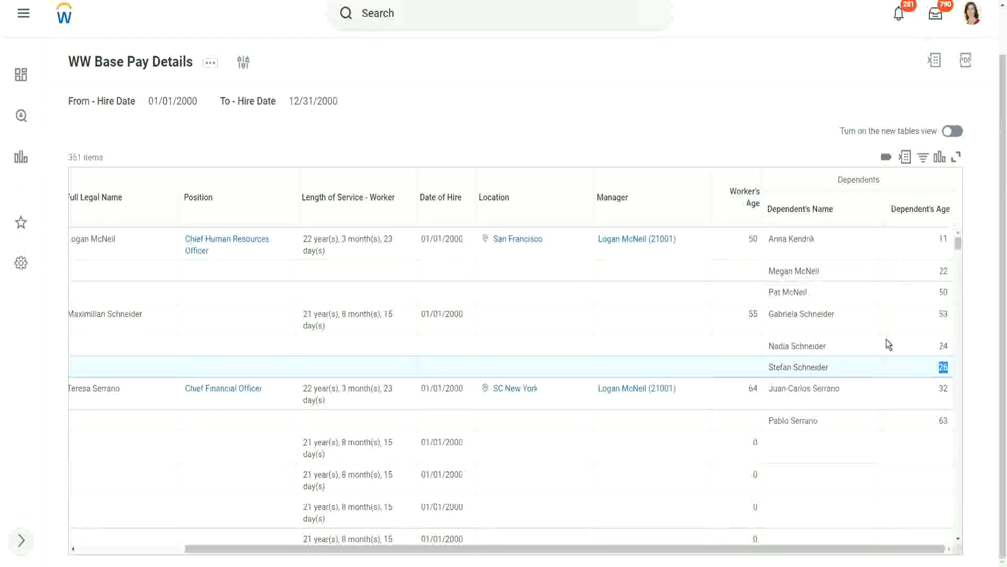
{"action": "scroll", "coordinate": [877, 344], "scroll_direction": "down", "scroll_amount": 3}
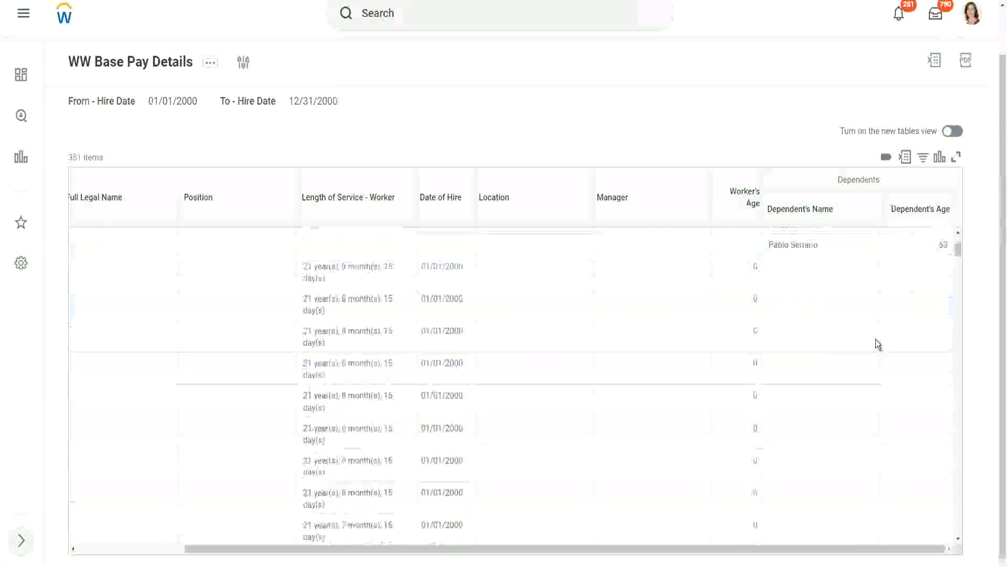
Compare the dependents' ages under each of the first three workers to identify every worker's eldest dependent
{"action": "scroll", "coordinate": [876, 344], "scroll_direction": "down", "scroll_amount": 1}
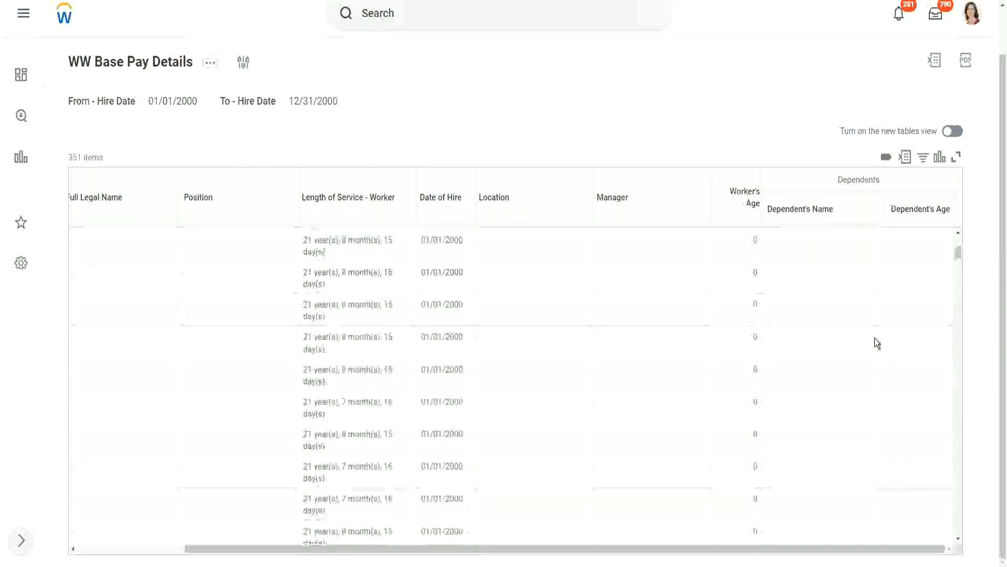
{"action": "scroll", "coordinate": [875, 342], "scroll_direction": "up", "scroll_amount": 4}
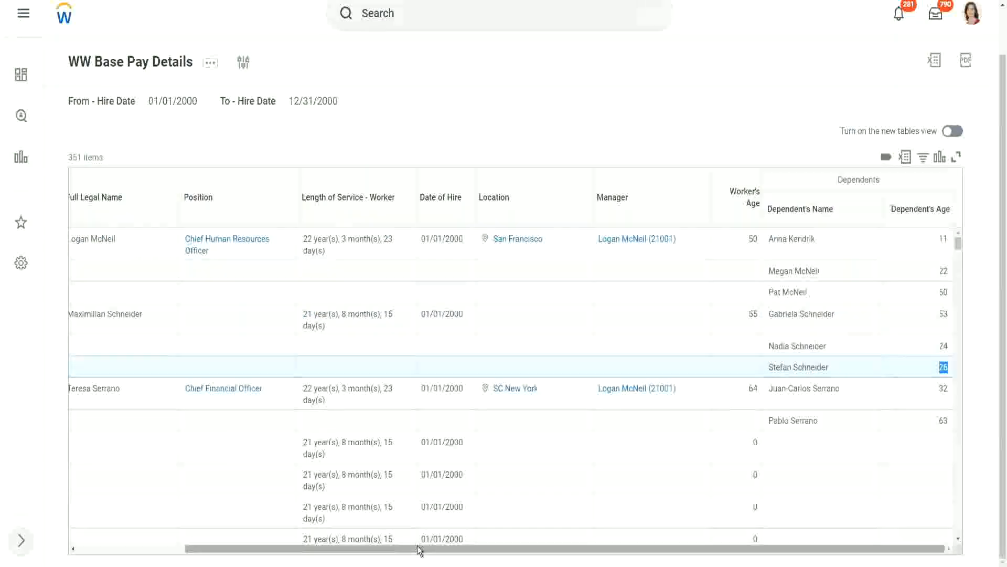
{"action": "left_click_drag", "start_coordinate": [420, 549], "coordinate": [461, 555]}
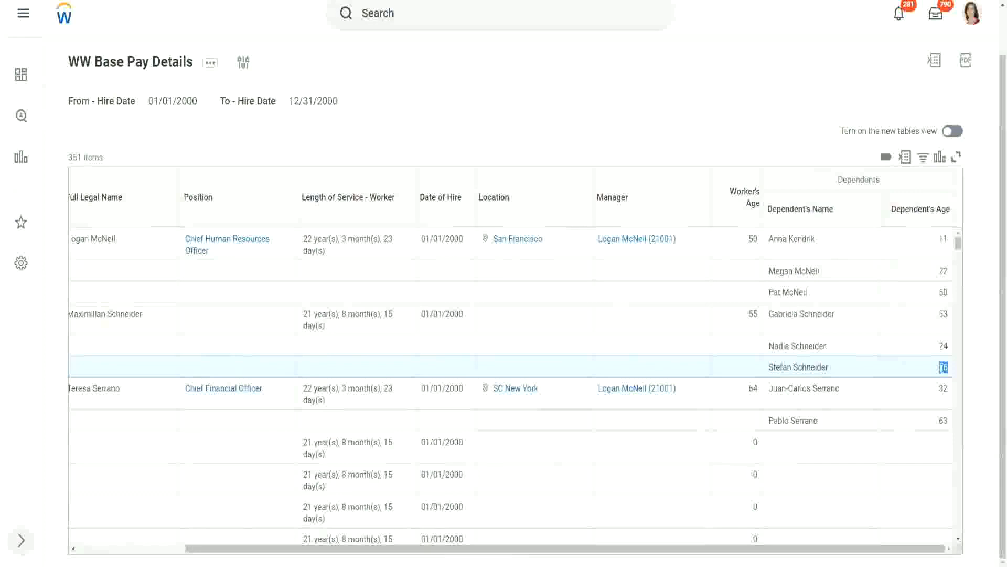
{"action": "left_click", "coordinate": [942, 368]}
{"action": "left_click_drag", "start_coordinate": [952, 362], "coordinate": [943, 366]}
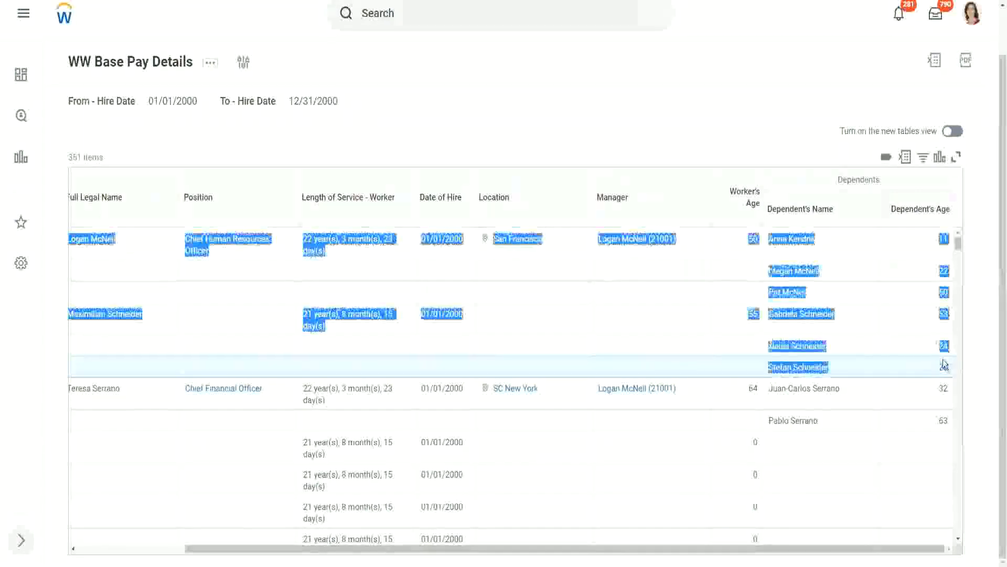
{"action": "left_click", "coordinate": [915, 350]}
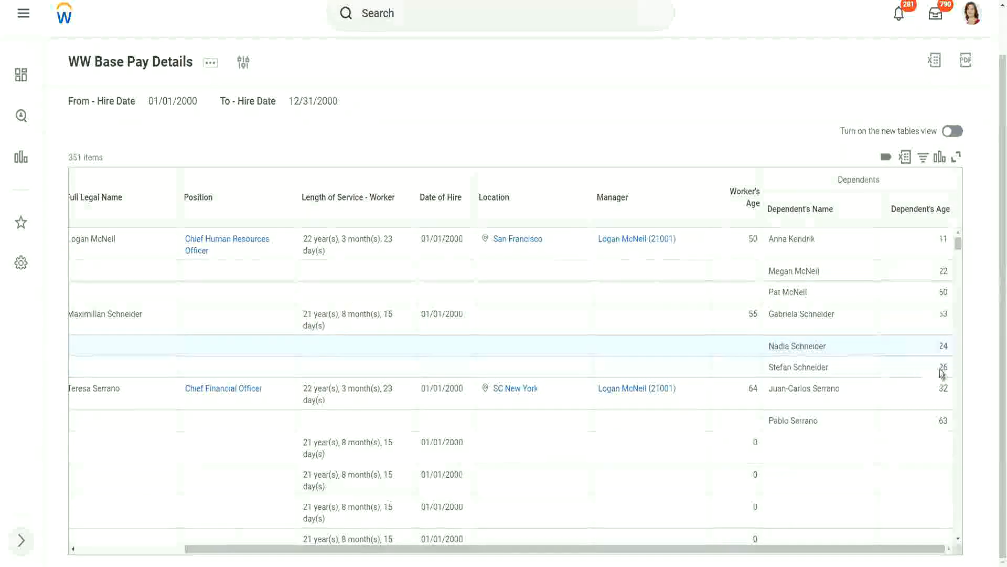
{"action": "double_click", "coordinate": [943, 366]}
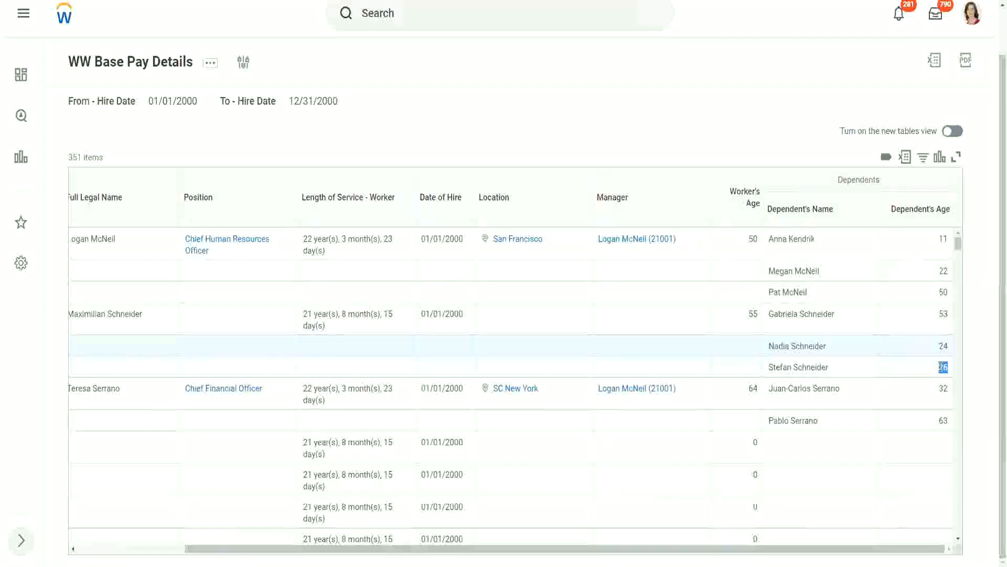
{"action": "left_click", "coordinate": [868, 370]}
{"action": "scroll", "coordinate": [868, 370], "scroll_direction": "down", "scroll_amount": 1}
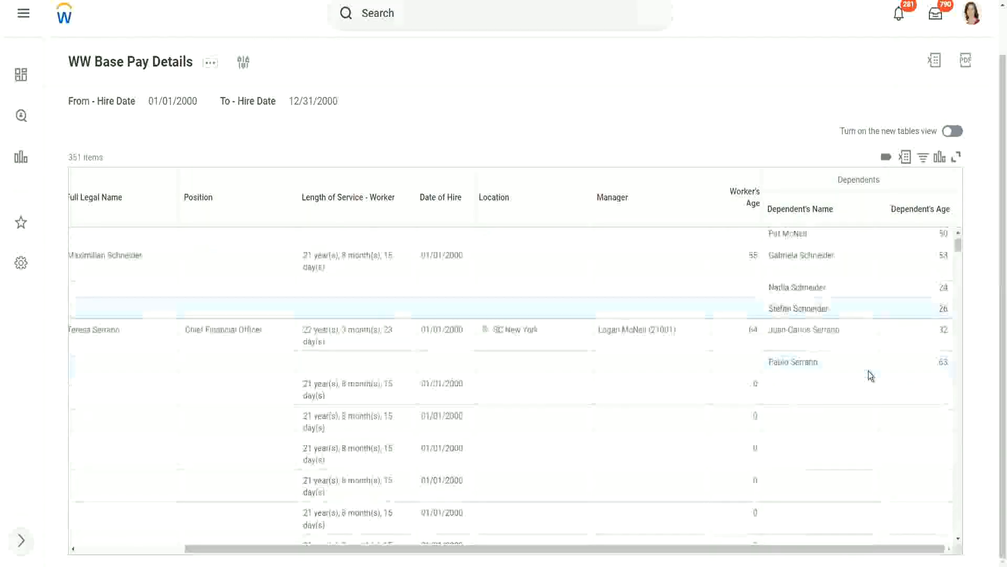
{"action": "scroll", "coordinate": [868, 370], "scroll_direction": "down", "scroll_amount": 2}
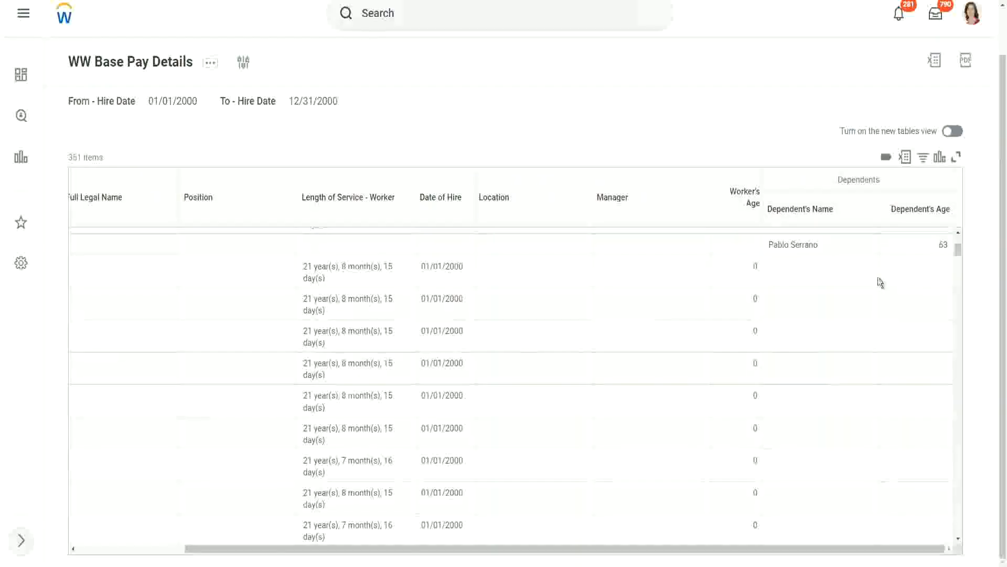
{"action": "scroll", "coordinate": [880, 282], "scroll_direction": "up", "scroll_amount": 3}
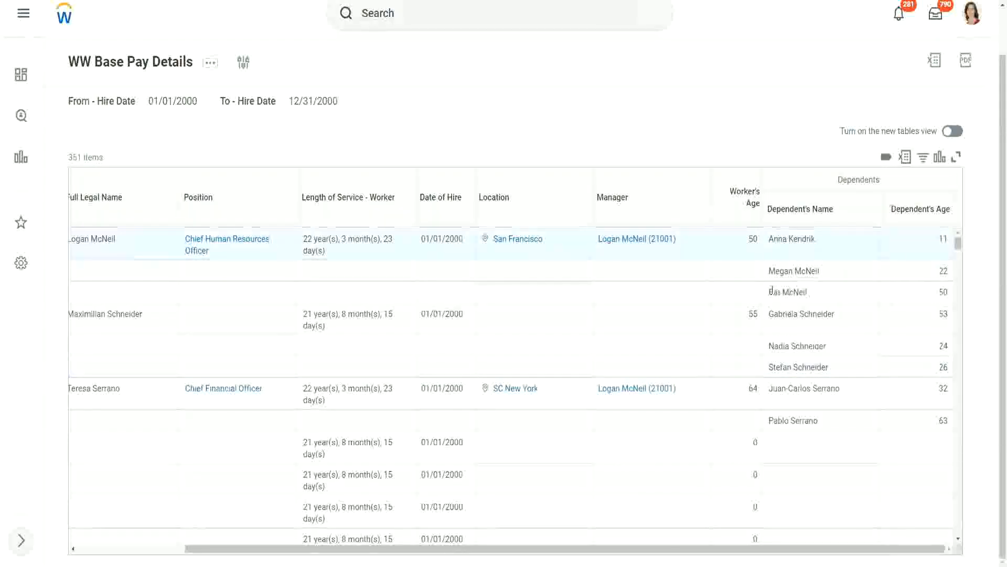
{"action": "triple_click", "coordinate": [811, 293]}
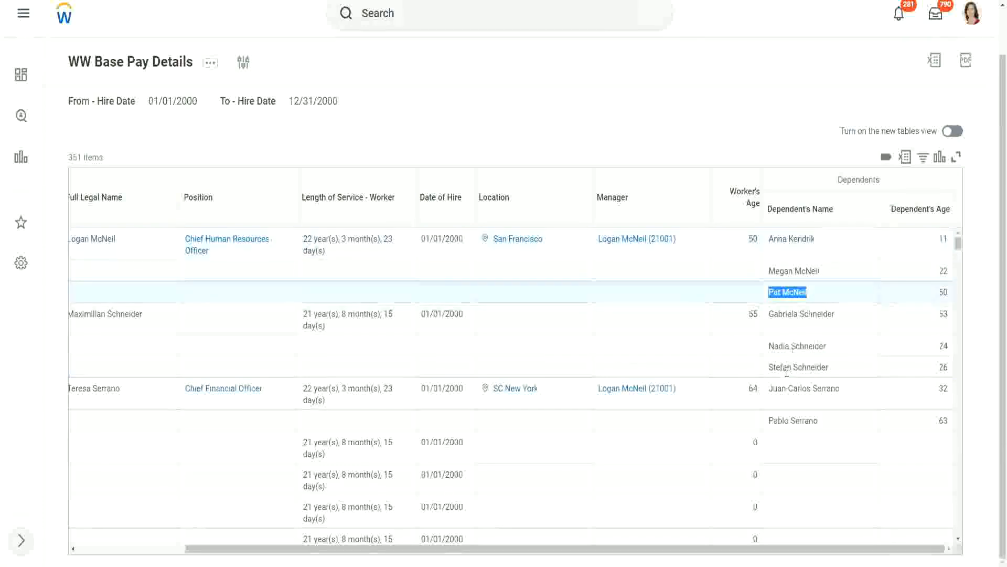
{"action": "left_click", "coordinate": [770, 424]}
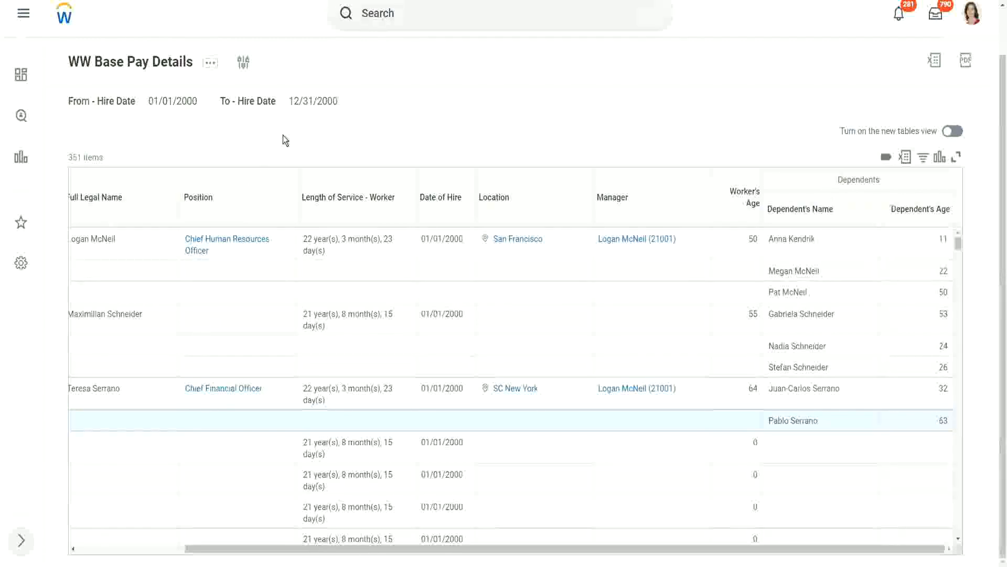
Duplicate the WW Base Pay Details browser tab and open the Create Calculated Field task in the copy
{"action": "right_click", "coordinate": [169, 0]}
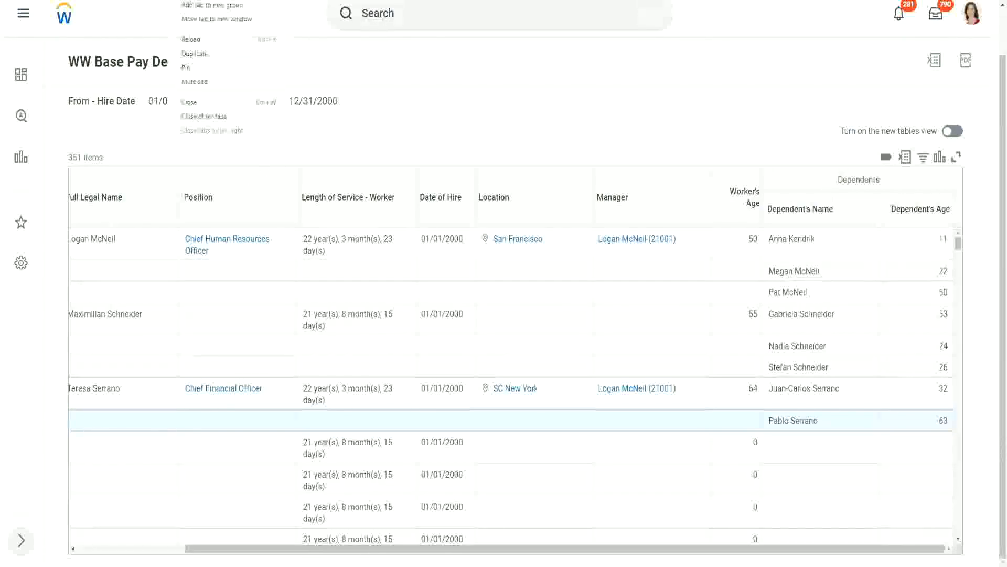
{"action": "left_click", "coordinate": [206, 53]}
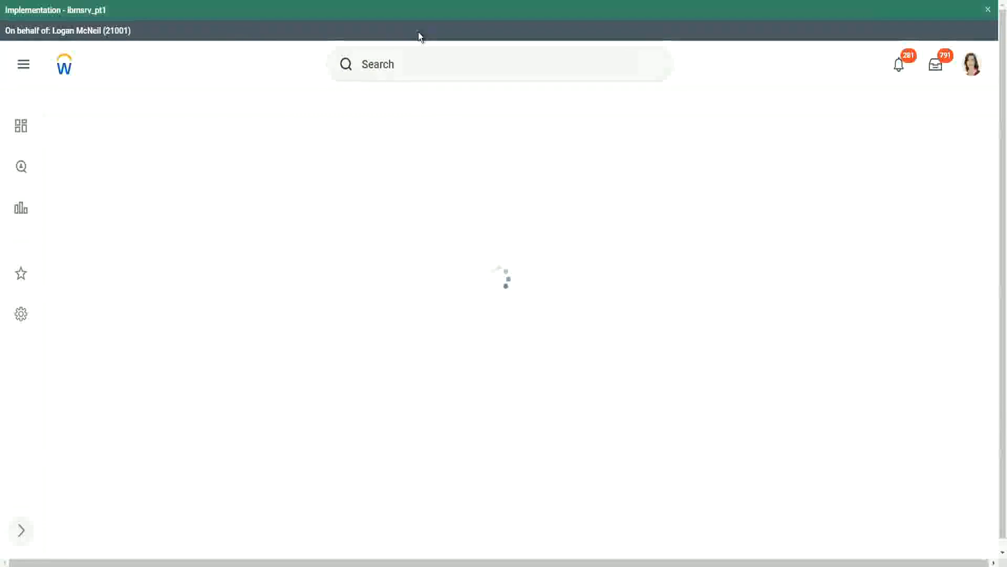
{"action": "left_click", "coordinate": [420, 65]}
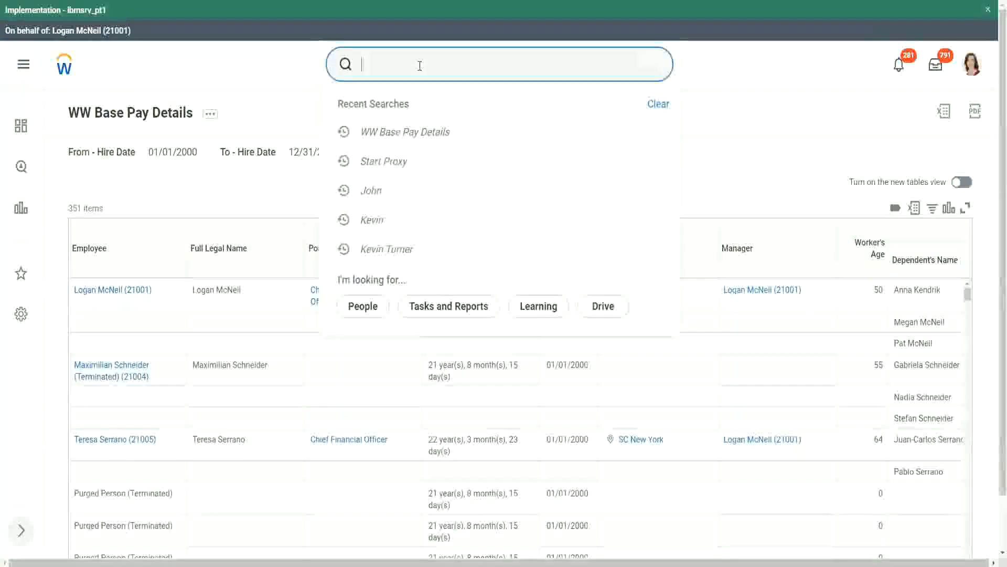
{"action": "type", "text": "create calc "}
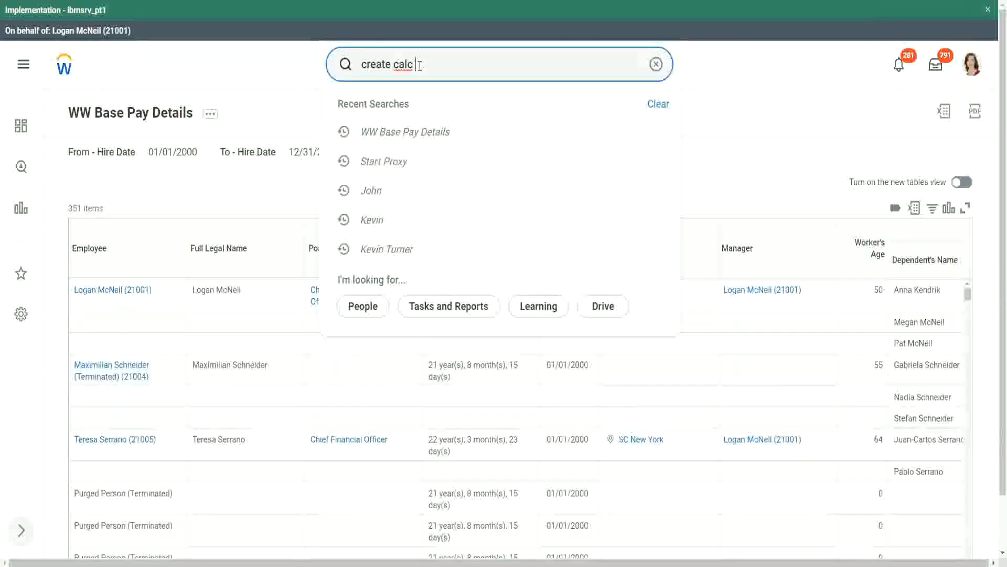
{"action": "type", "text": "field"}
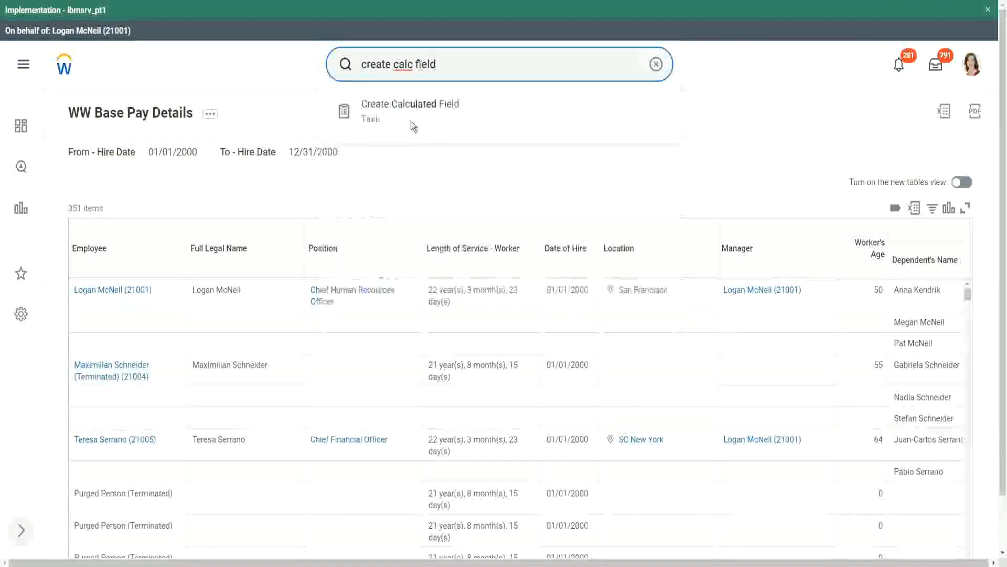
{"action": "left_click", "coordinate": [411, 113]}
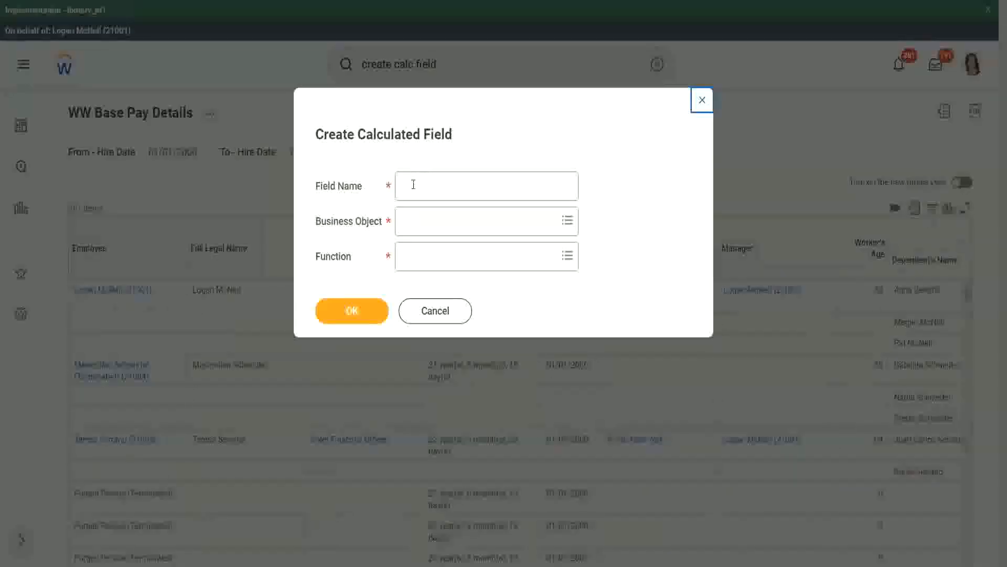
Name the calculated field CF-WW-ESI-Eldest Dependent and set its business object to Worker
{"action": "left_click", "coordinate": [414, 184]}
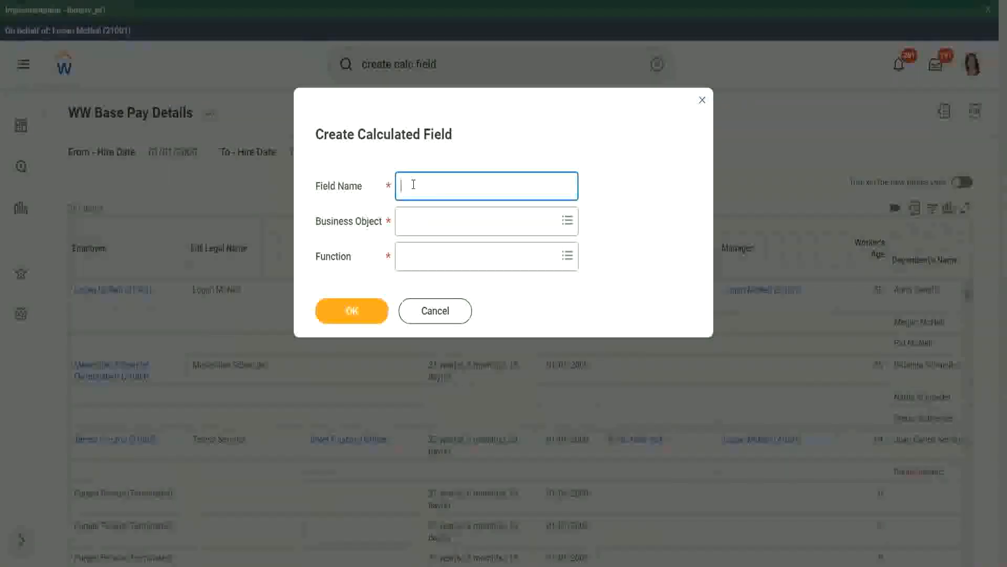
{"action": "type", "text": "CF WW-ESI-Eldest Dependent"}
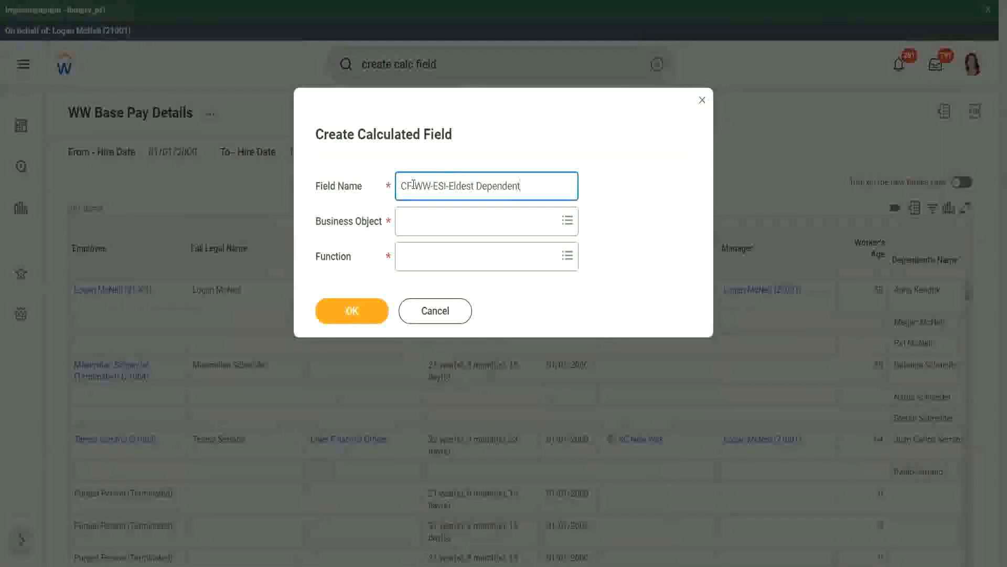
{"action": "left_click", "coordinate": [426, 224]}
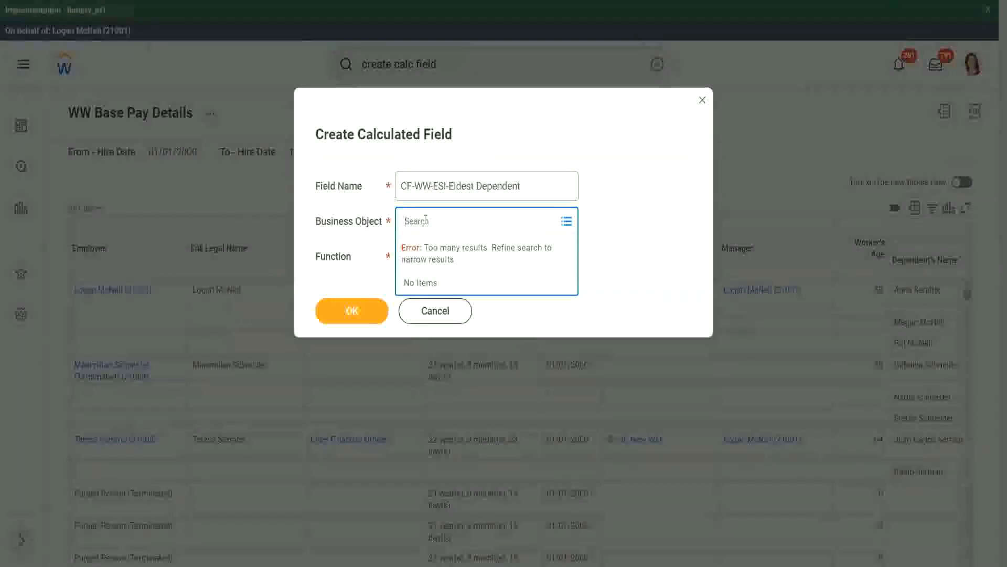
{"action": "type", "text": "worker"}
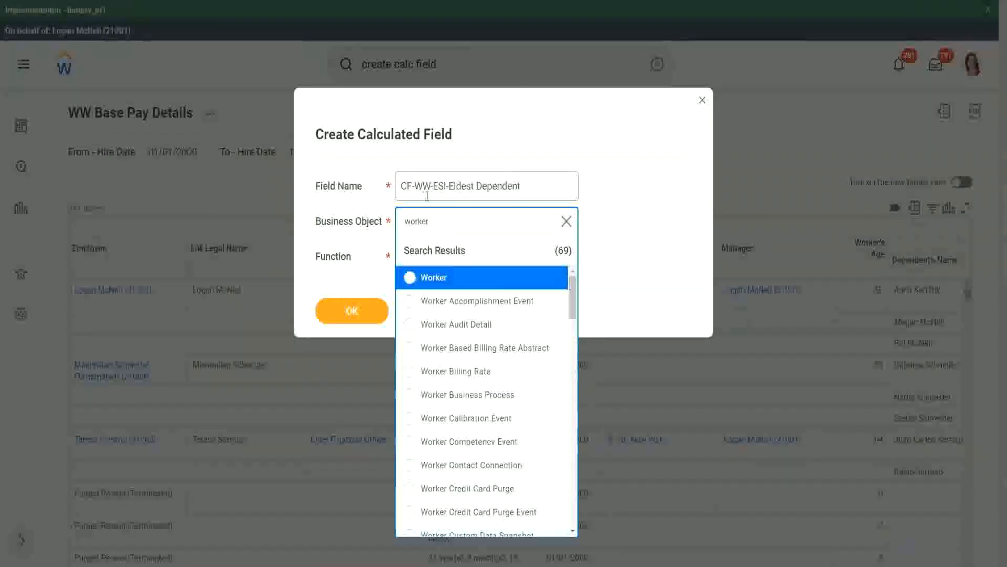
{"action": "left_click", "coordinate": [475, 284]}
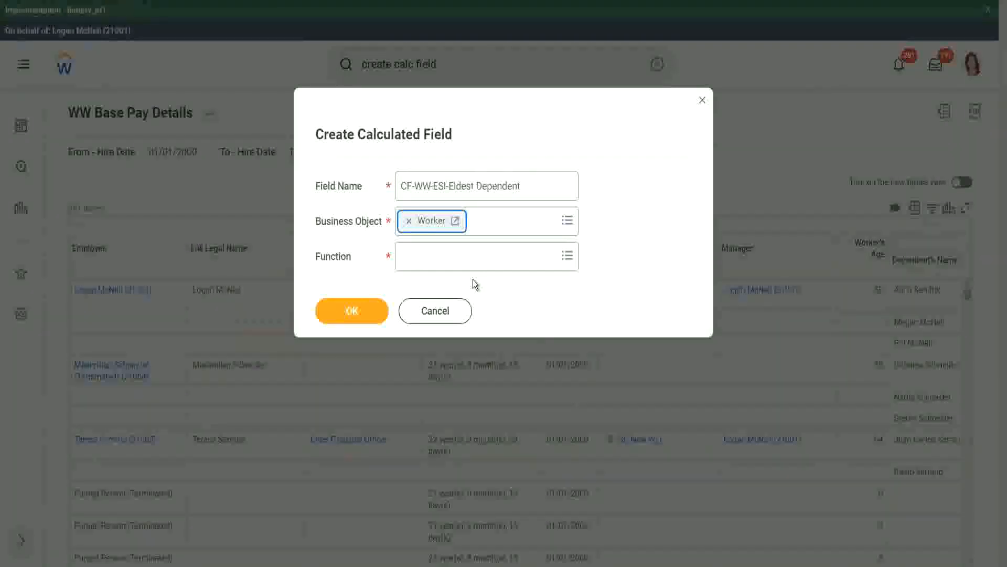
Choose Extract Single Instance as the calculated field's function and continue to its definition
{"action": "left_click", "coordinate": [428, 262]}
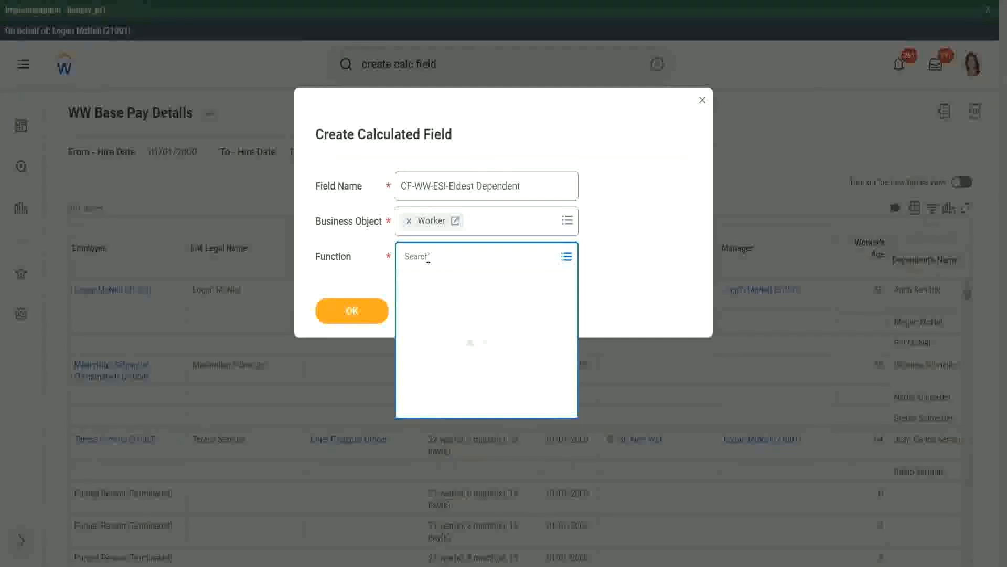
{"action": "type", "text": "esi"}
{"action": "key", "text": "Return"}
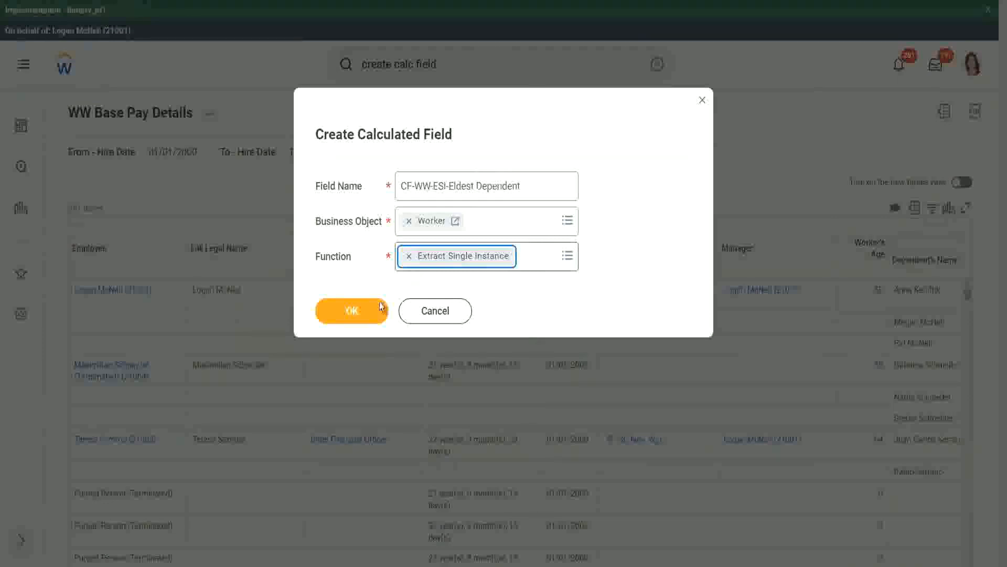
{"action": "left_click", "coordinate": [353, 310]}
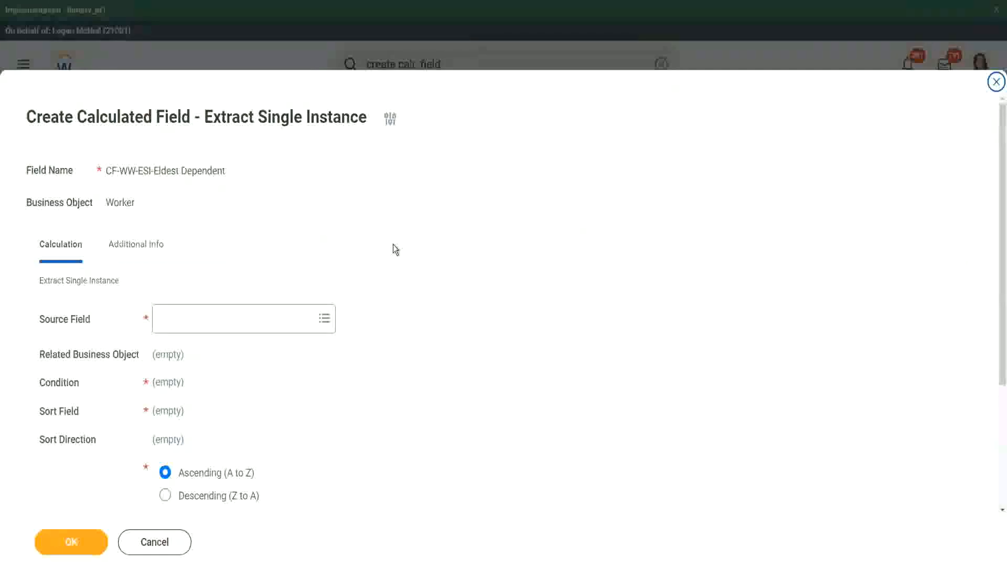
Set the calculation's source field to Dependents and check its related business object
{"action": "scroll", "coordinate": [393, 244], "scroll_direction": "down", "scroll_amount": 3}
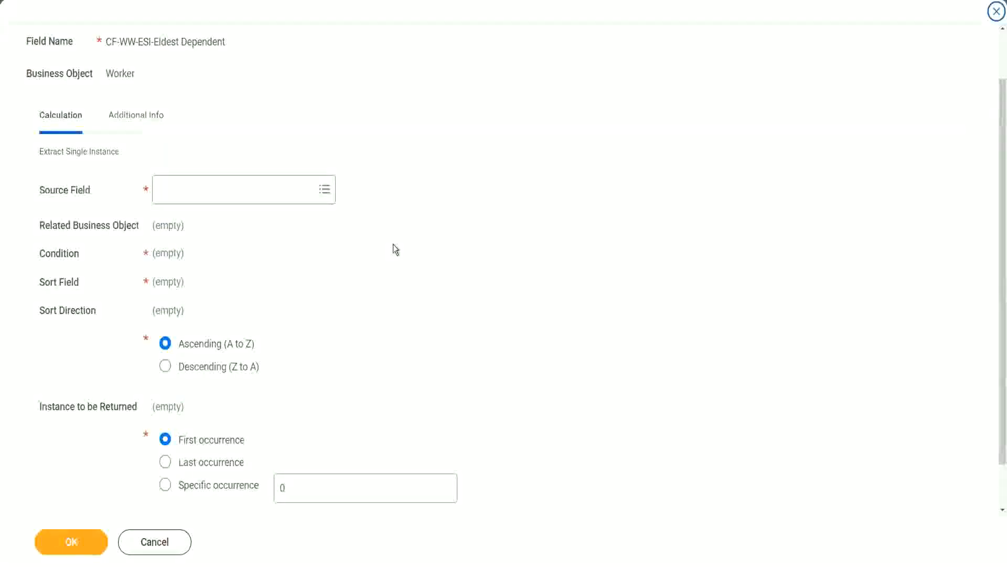
{"action": "left_click", "coordinate": [201, 189]}
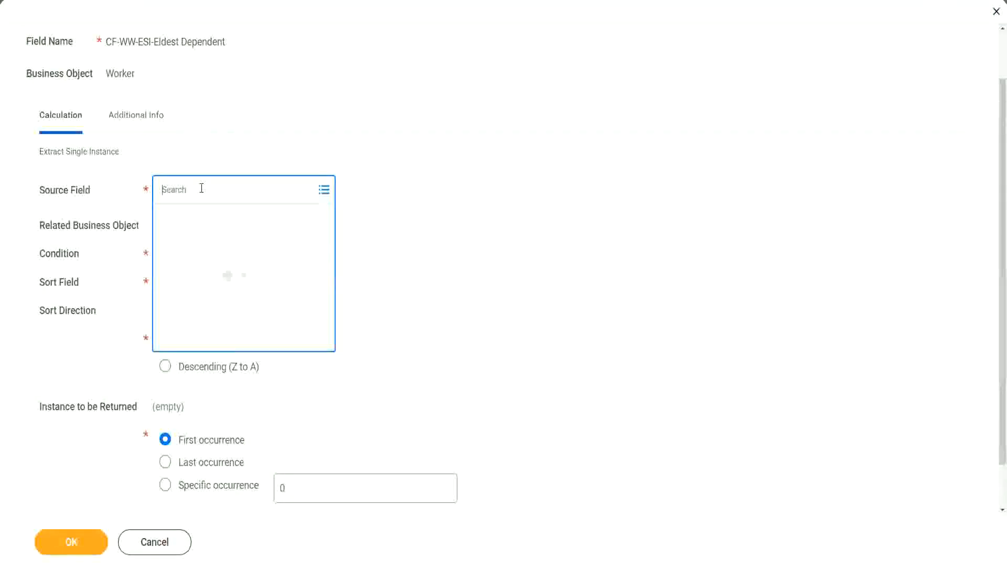
{"action": "type", "text": "depemnd"}
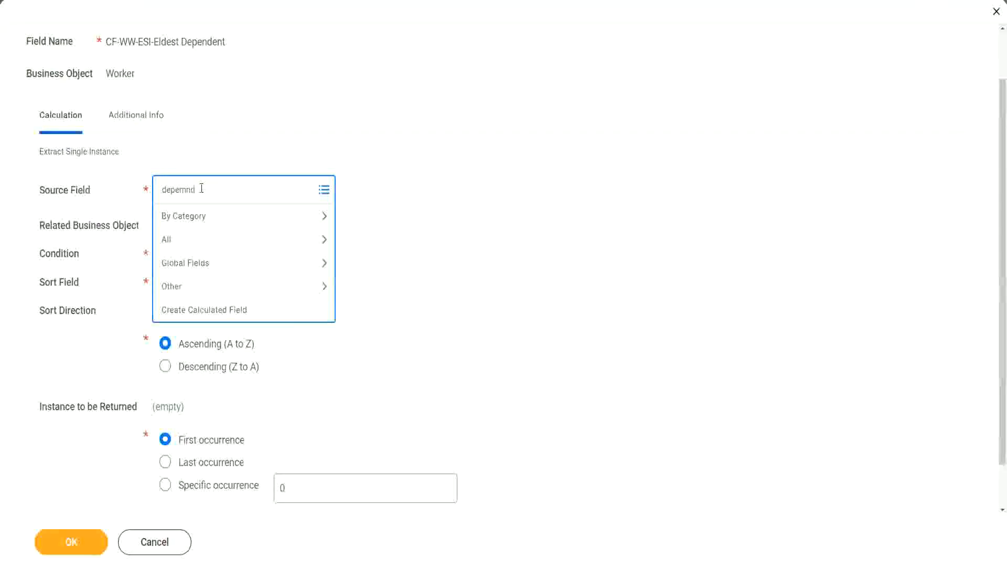
{"action": "key", "text": "BackSpace"}
{"action": "key", "text": "BackSpace"}
{"action": "key", "text": "BackSpace"}
{"action": "type", "text": "ndent"}
{"action": "key", "text": "Return"}
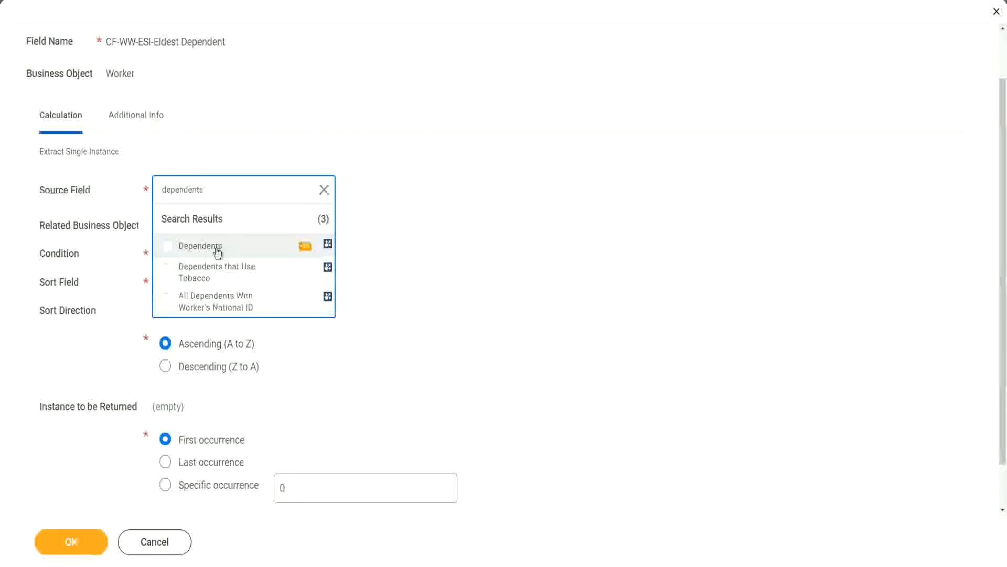
{"action": "left_click", "coordinate": [217, 251]}
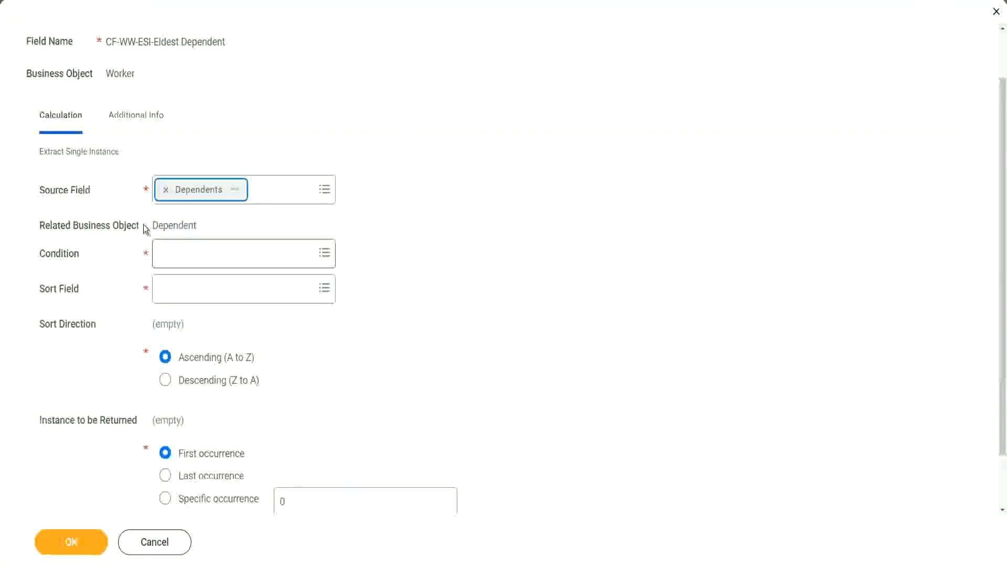
{"action": "left_click_drag", "start_coordinate": [153, 226], "coordinate": [198, 225]}
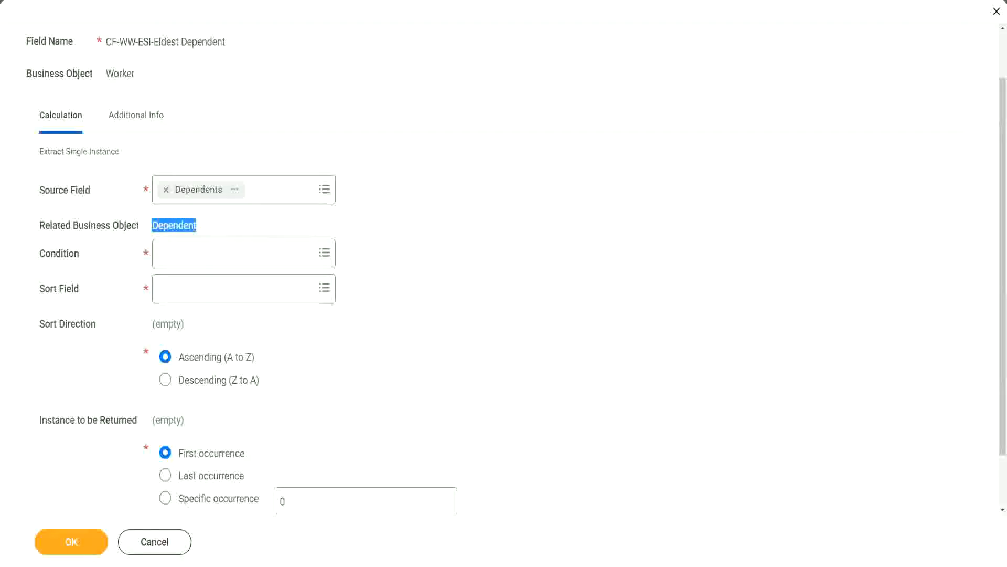
{"action": "left_click_drag", "start_coordinate": [33, 212], "coordinate": [220, 236]}
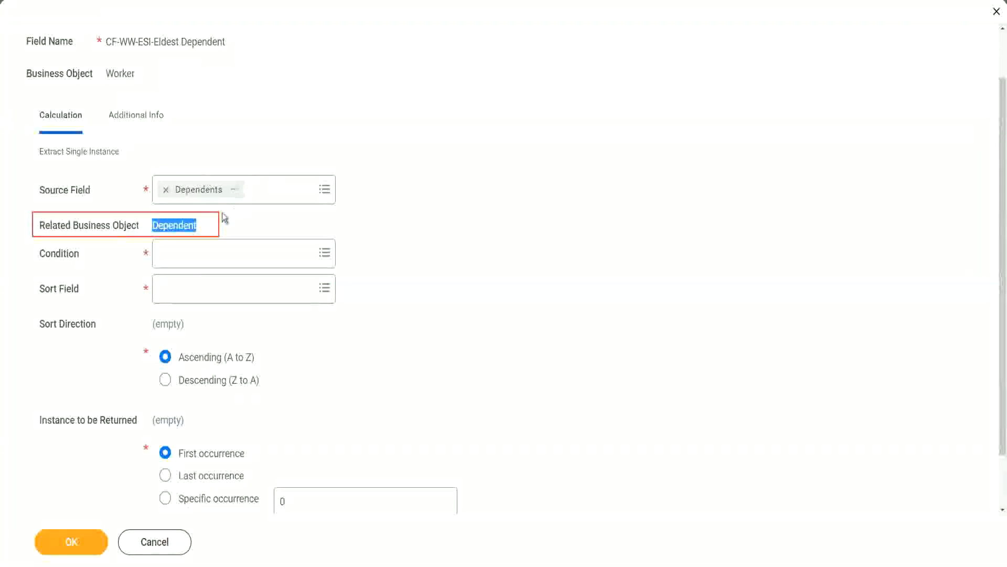
{"action": "left_click", "coordinate": [173, 226]}
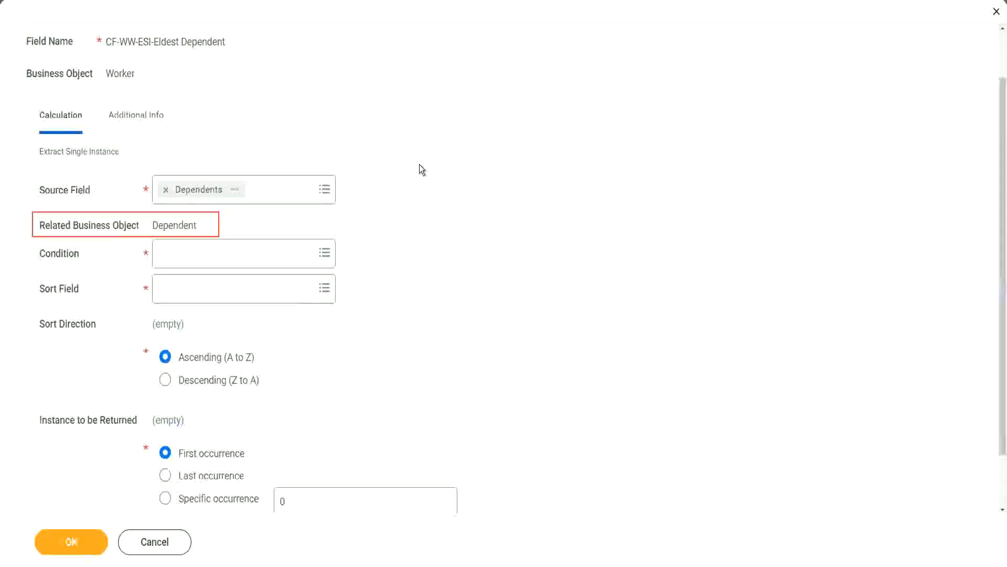
Set the calculation's condition to Is True and check that field's report field details
{"action": "left_click", "coordinate": [192, 251]}
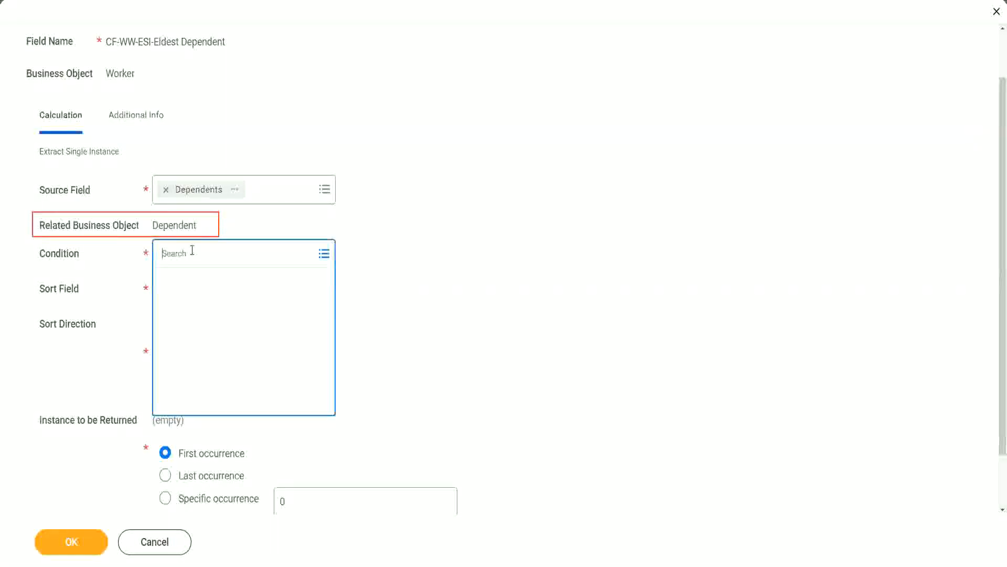
{"action": "type", "text": "is "}
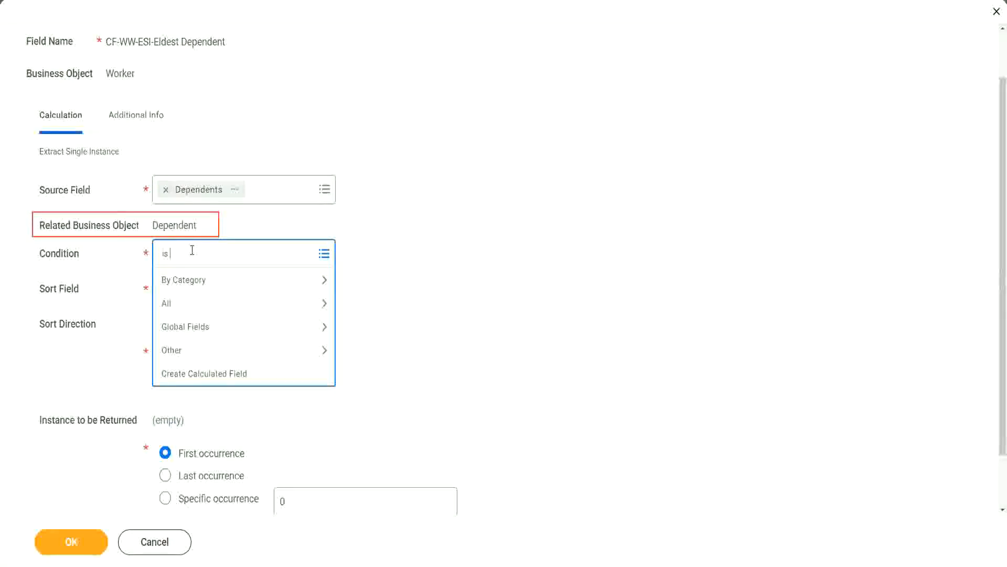
{"action": "type", "text": "true"}
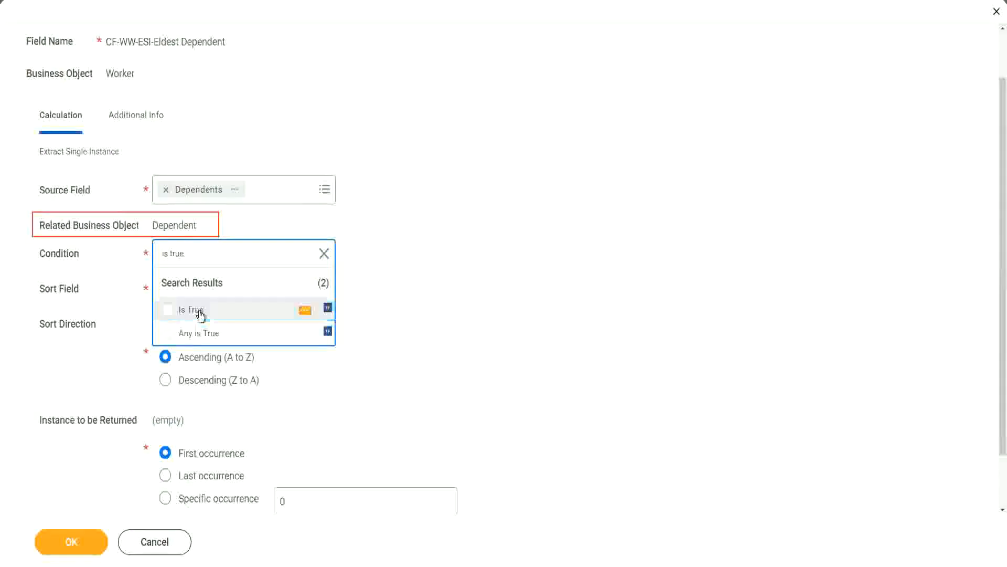
{"action": "left_click", "coordinate": [200, 314]}
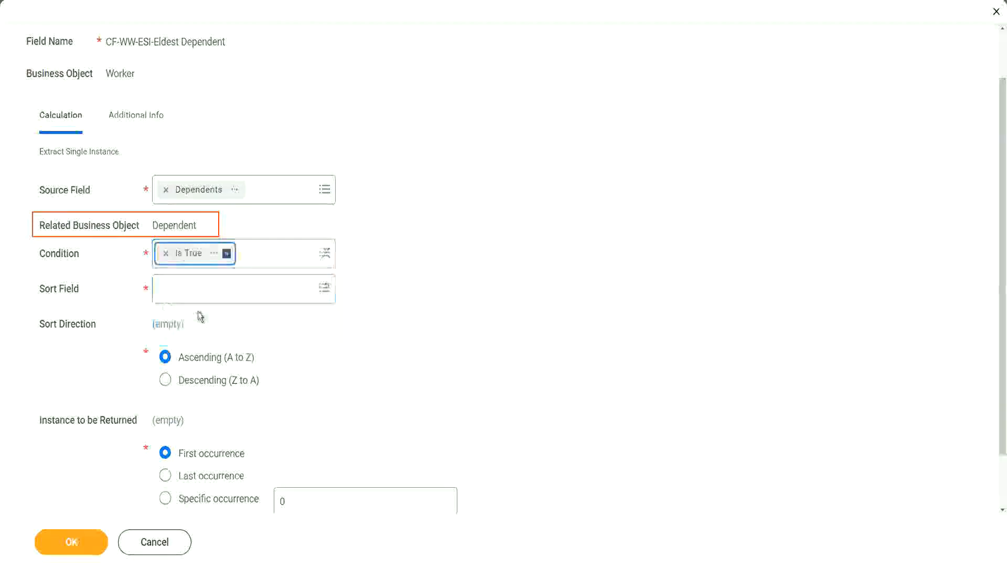
{"action": "left_click", "coordinate": [215, 255]}
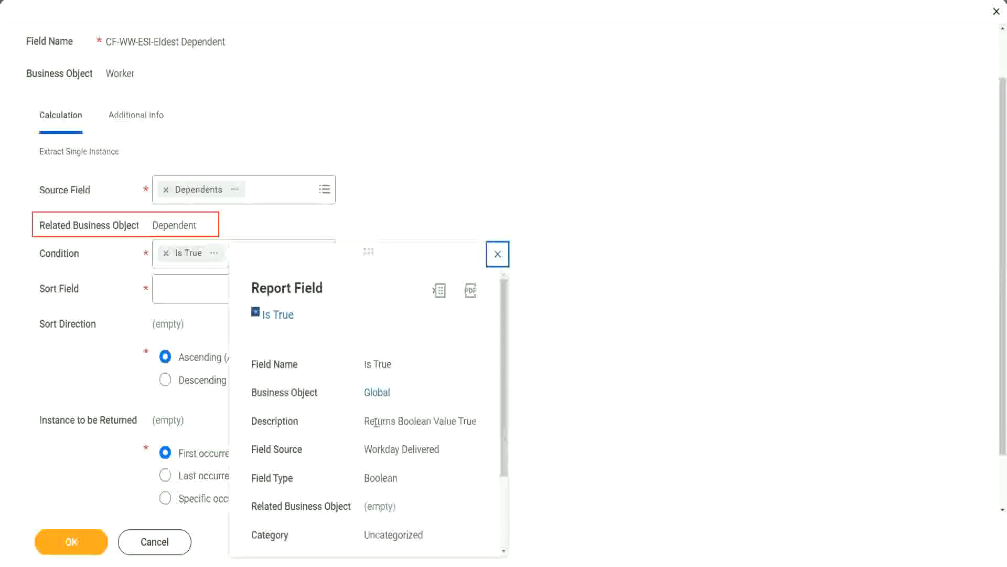
{"action": "left_click_drag", "start_coordinate": [366, 422], "coordinate": [388, 444]}
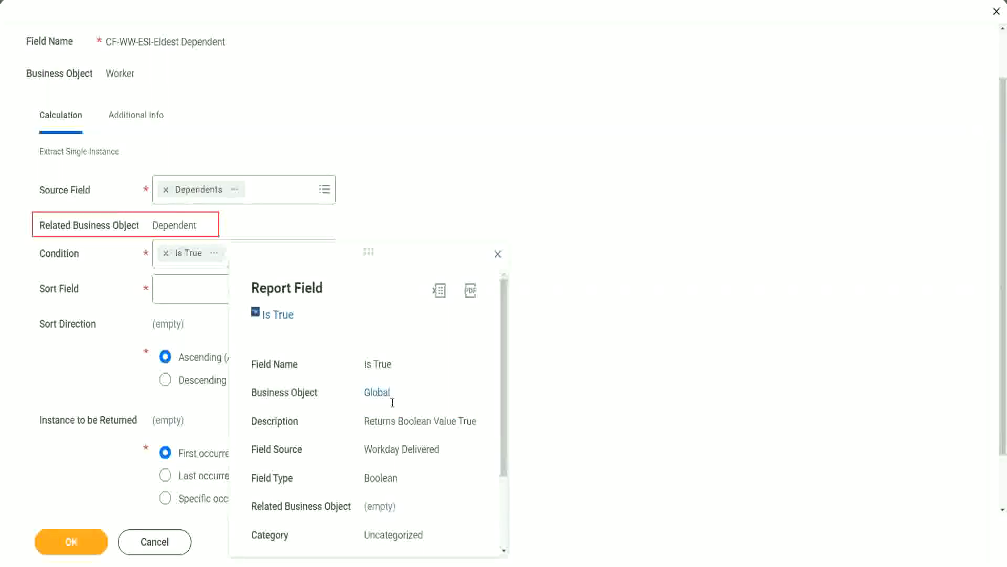
{"action": "left_click", "coordinate": [498, 254]}
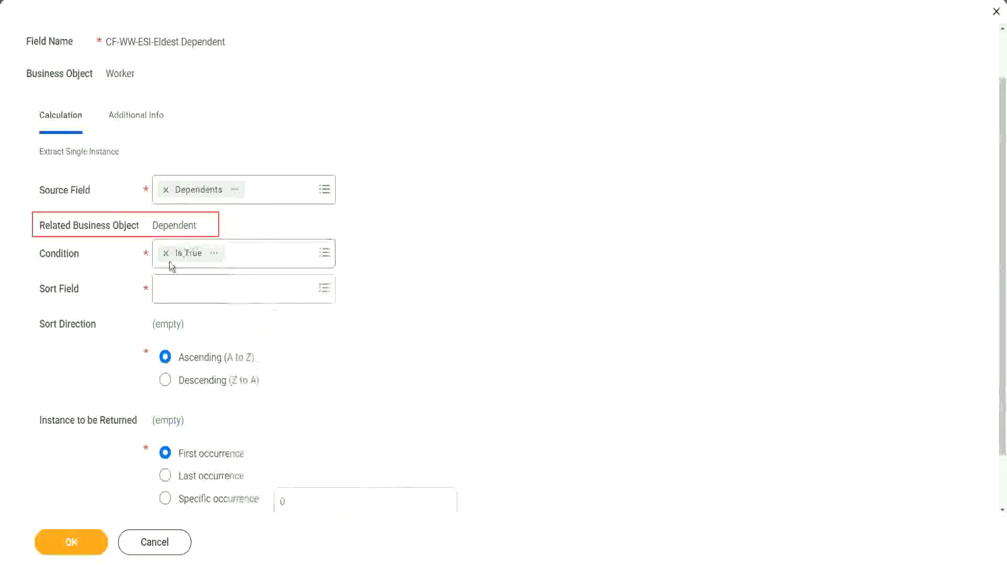
Sort the dependents by Age in descending order, keep First occurrence as the returned instance, and save the calculated field
{"action": "left_click", "coordinate": [190, 295]}
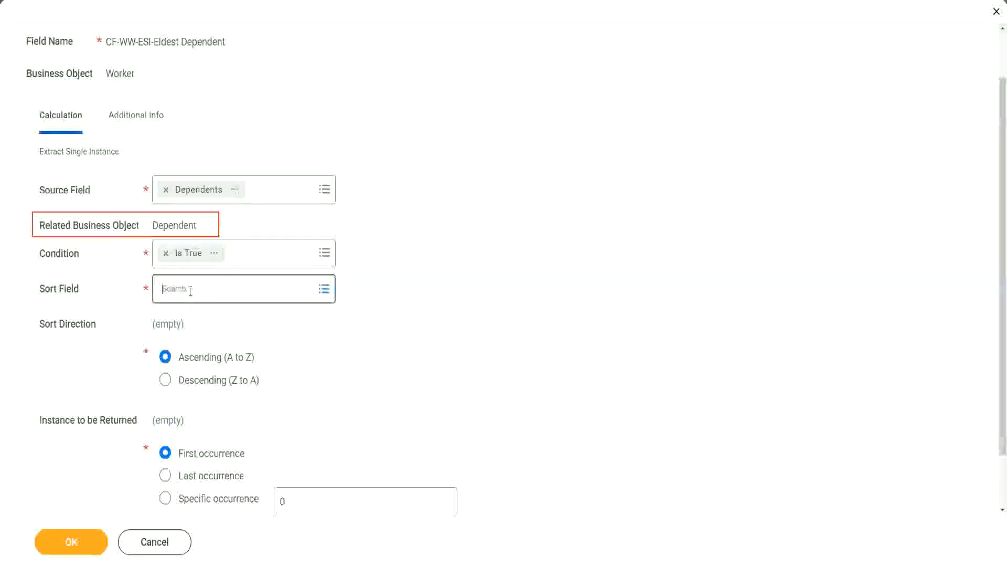
{"action": "type", "text": "a"}
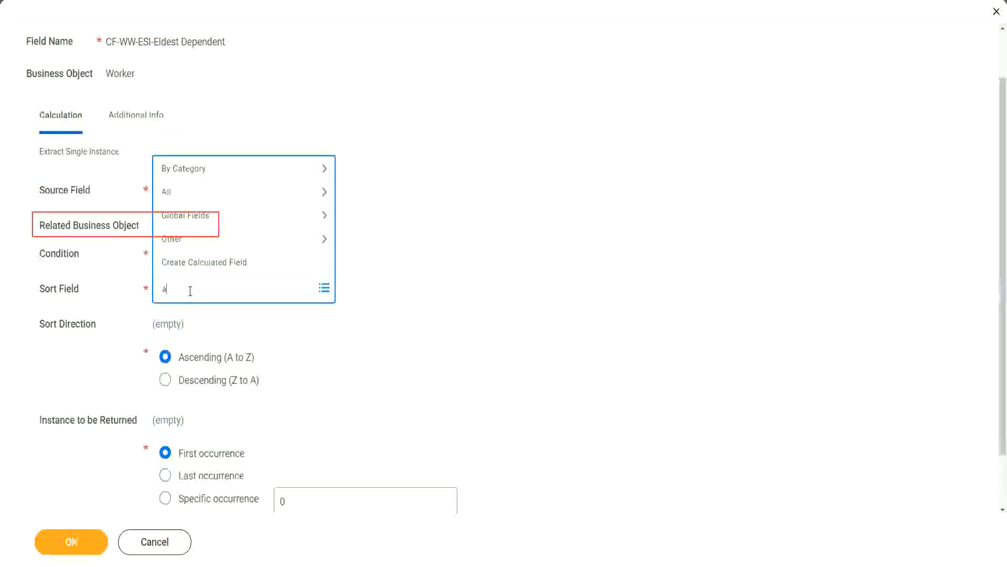
{"action": "type", "text": "ge"}
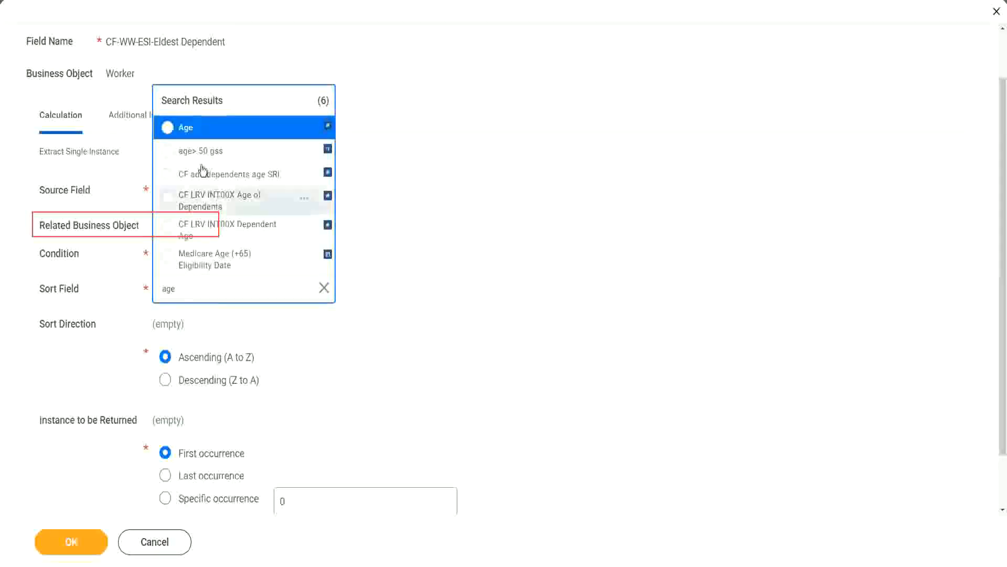
{"action": "left_click", "coordinate": [187, 131]}
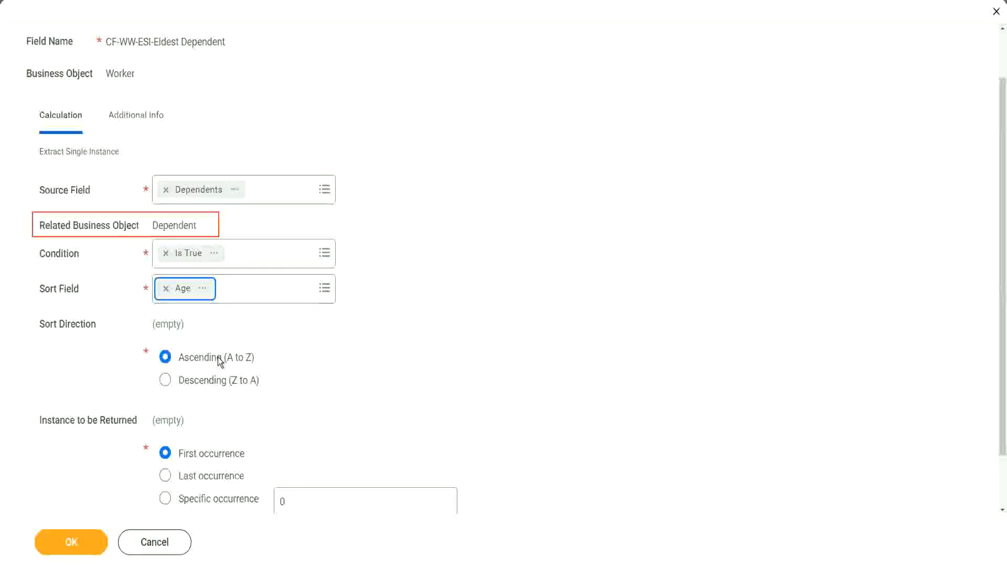
{"action": "left_click", "coordinate": [220, 386]}
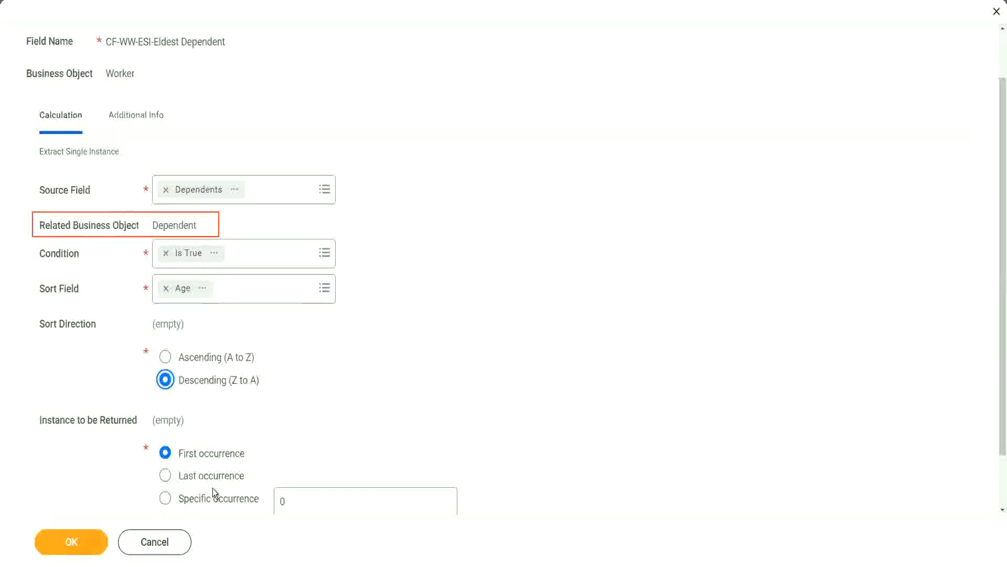
{"action": "mouse_move", "coordinate": [216, 493]}
{"action": "left_click", "coordinate": [72, 542]}
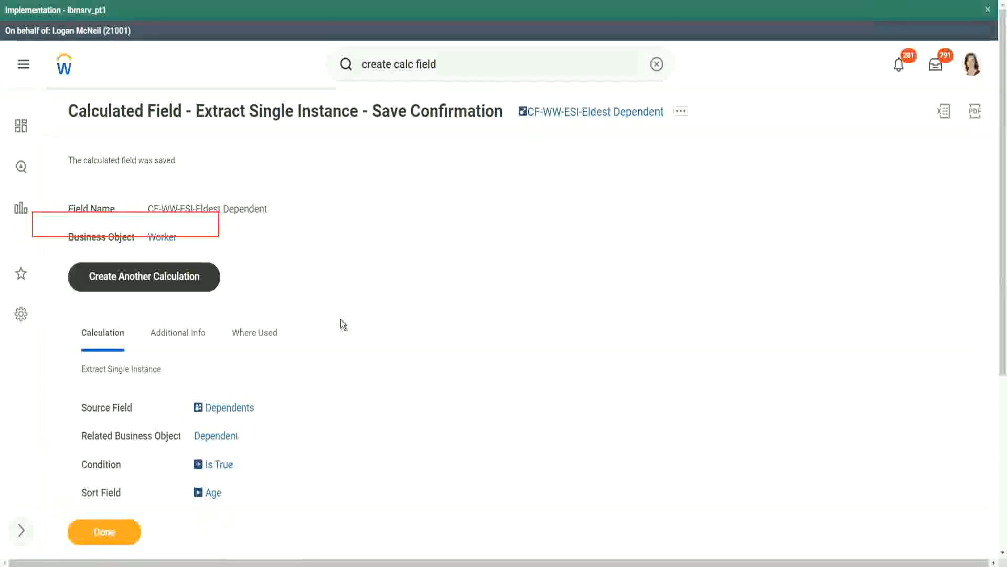
{"action": "scroll", "coordinate": [330, 330], "scroll_direction": "down", "scroll_amount": 2}
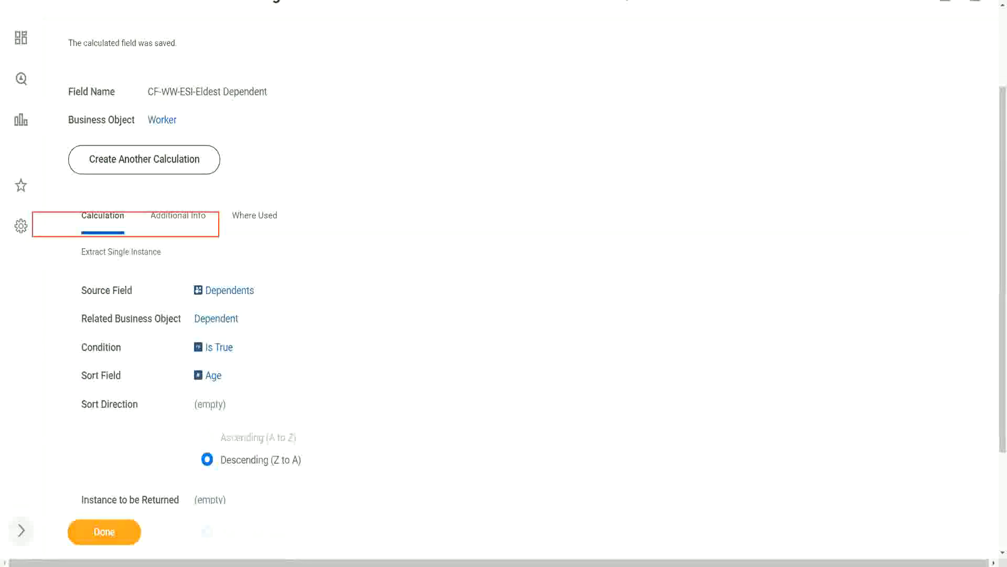
Switch to the text editor notes and reword the question on line 13 to "How to find the Eldest Dependent Child ??"
{"action": "key", "text": "alt+Tab"}
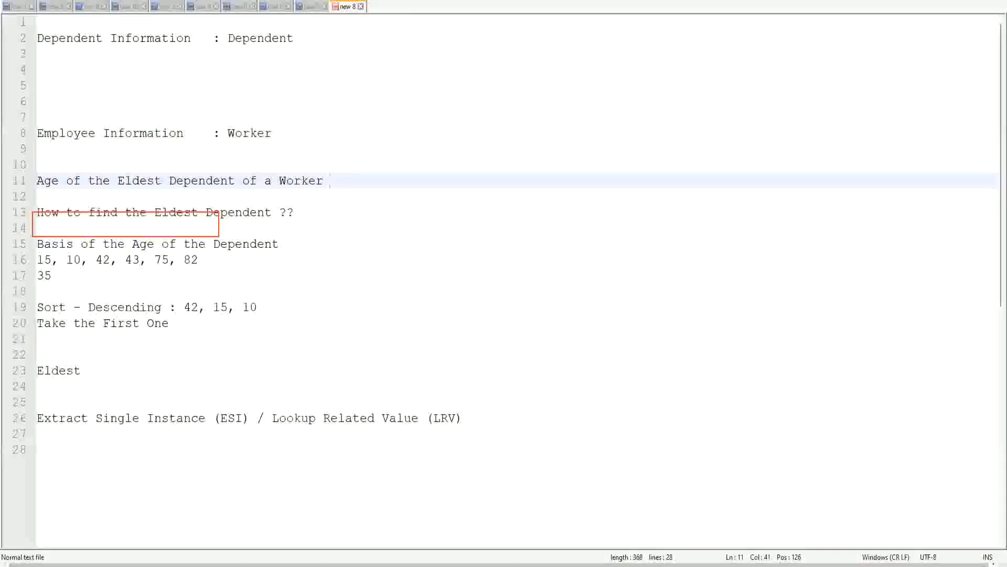
{"action": "double_click", "coordinate": [241, 216]}
{"action": "type", "text": "Child "}
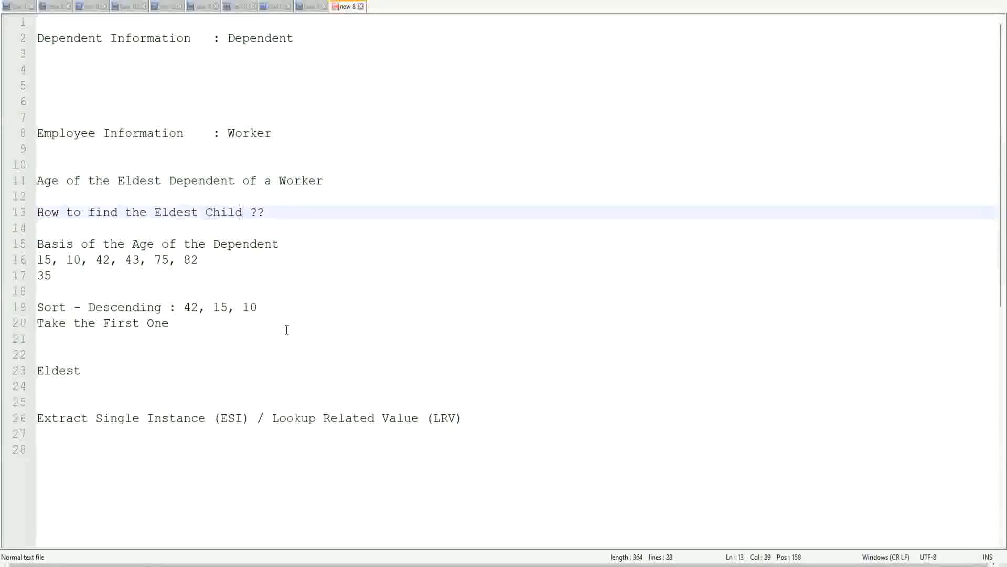
{"action": "type", "text": "as a"}
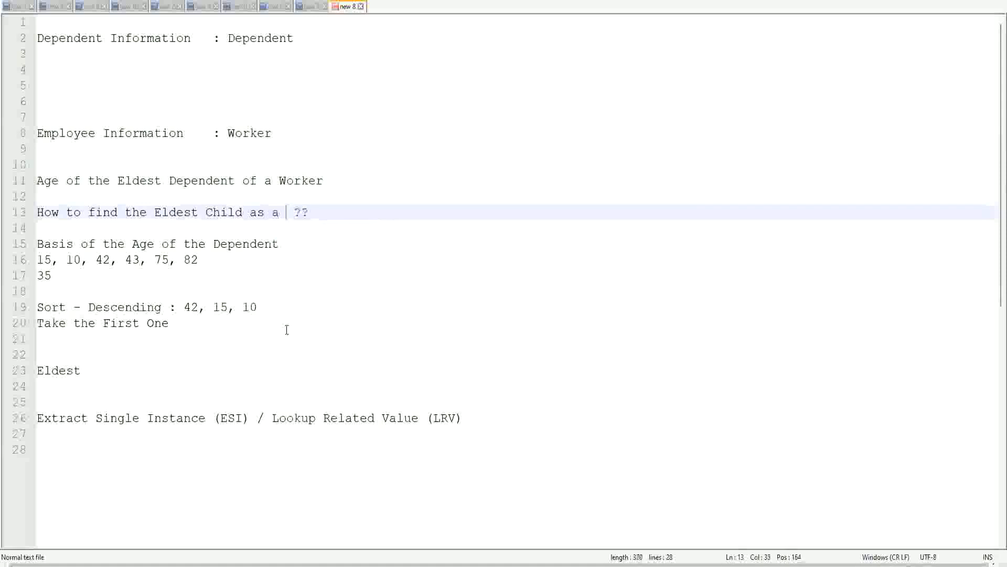
{"action": "key", "text": "BackSpace"}
{"action": "key", "text": "BackSpace"}
{"action": "key", "text": "BackSpace"}
{"action": "key", "text": "BackSpace"}
{"action": "key", "text": "BackSpace"}
{"action": "key", "text": "BackSpace"}
{"action": "key", "text": "BackSpace"}
{"action": "key", "text": "BackSpace"}
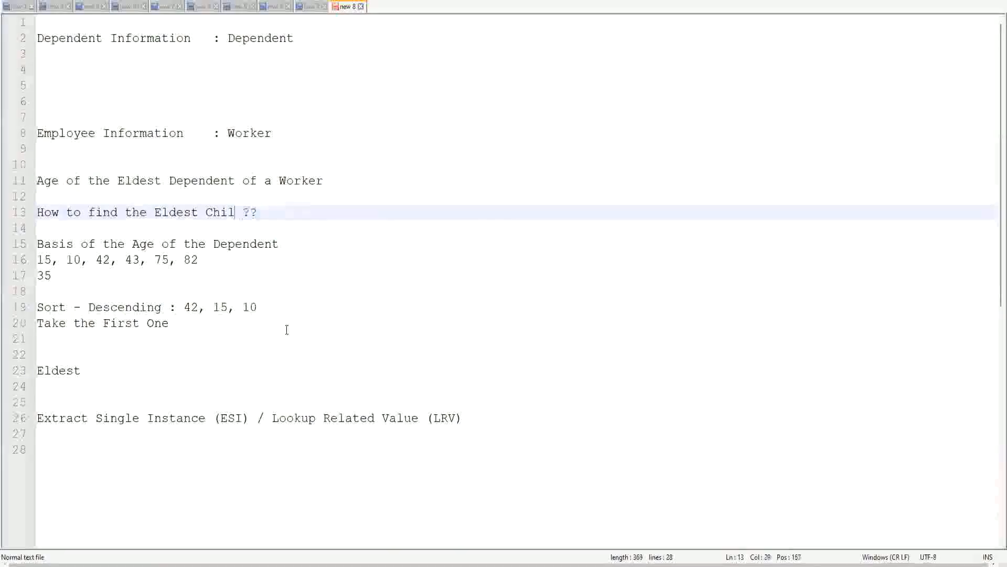
{"action": "type", "text": "Dependent "}
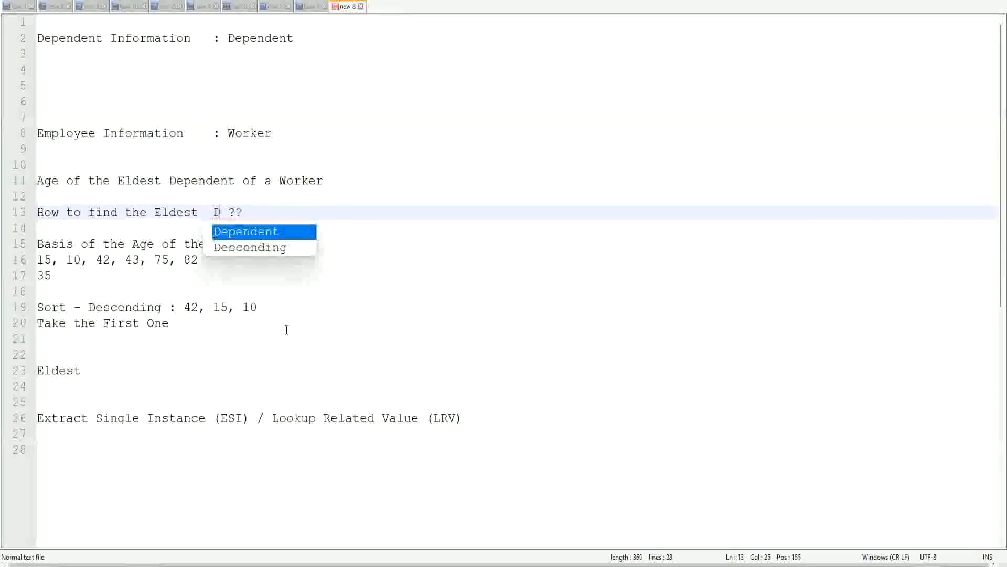
{"action": "type", "text": "Child"}
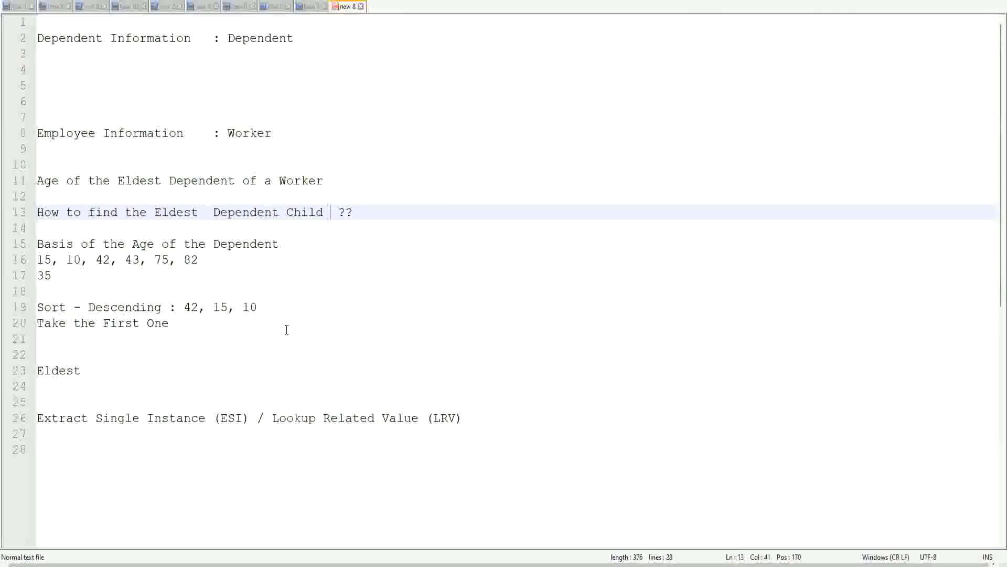
{"action": "left_click", "coordinate": [207, 216]}
{"action": "key", "text": "Delete"}
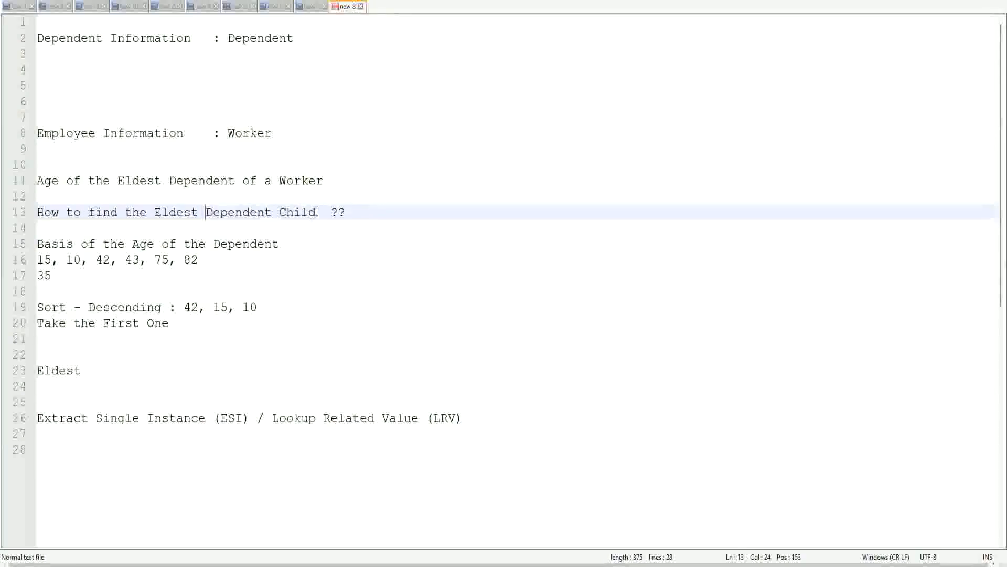
{"action": "left_click_drag", "start_coordinate": [207, 212], "coordinate": [316, 212]}
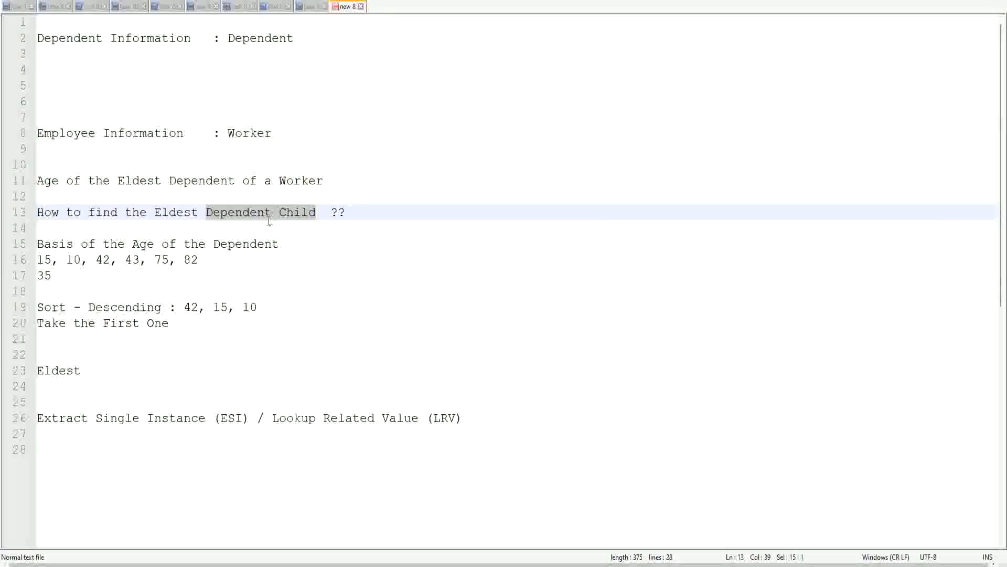
{"action": "left_click", "coordinate": [301, 215]}
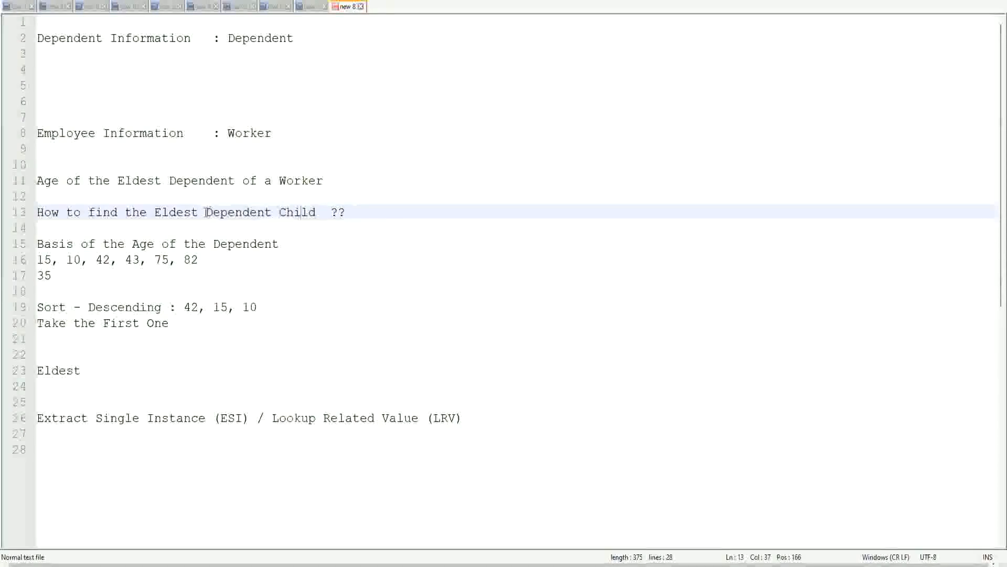
{"action": "left_click_drag", "start_coordinate": [204, 212], "coordinate": [315, 215]}
{"action": "left_click", "coordinate": [307, 212]}
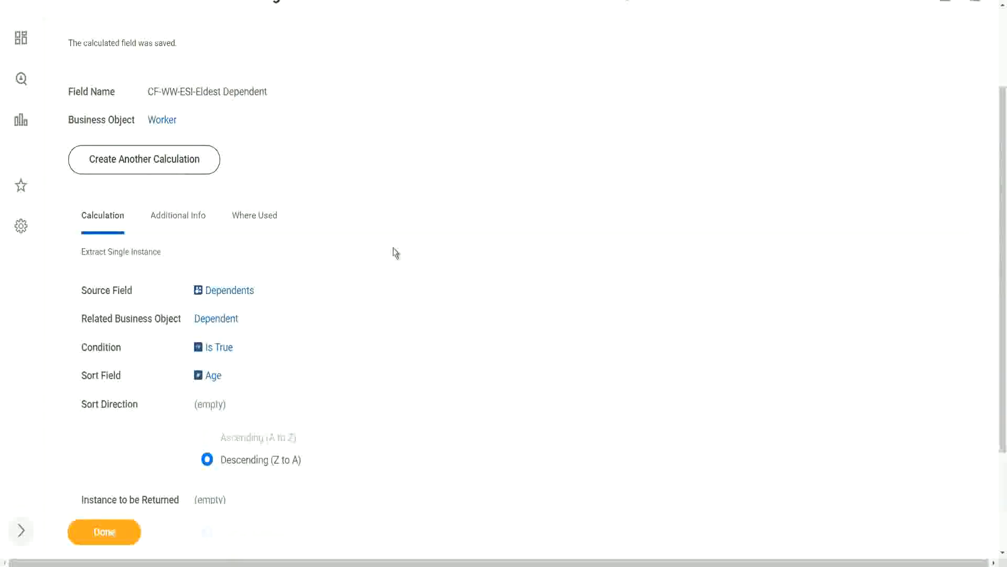
Return to Workday, open the saved calculated field for editing, and rename it CF-WW-ESI-Eldest Dependent Child
{"action": "scroll", "coordinate": [394, 251], "scroll_direction": "up", "scroll_amount": 3}
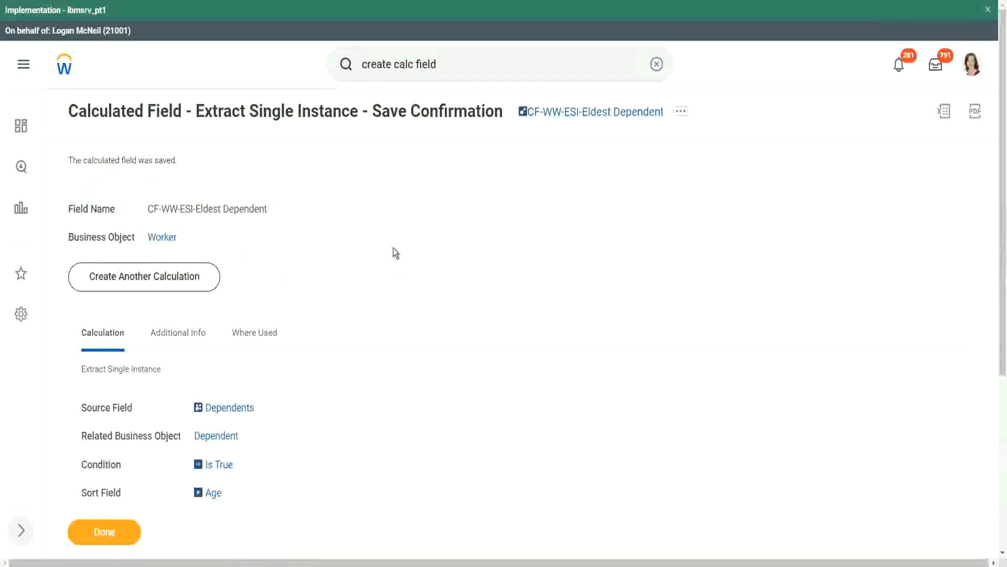
{"action": "scroll", "coordinate": [395, 249], "scroll_direction": "down", "scroll_amount": 3}
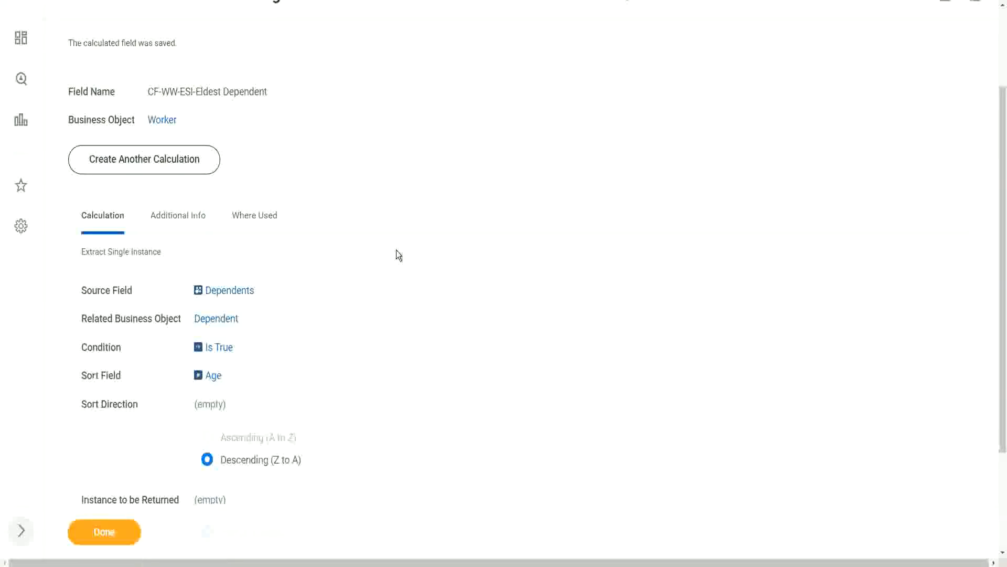
{"action": "scroll", "coordinate": [693, 60], "scroll_direction": "up", "scroll_amount": 2}
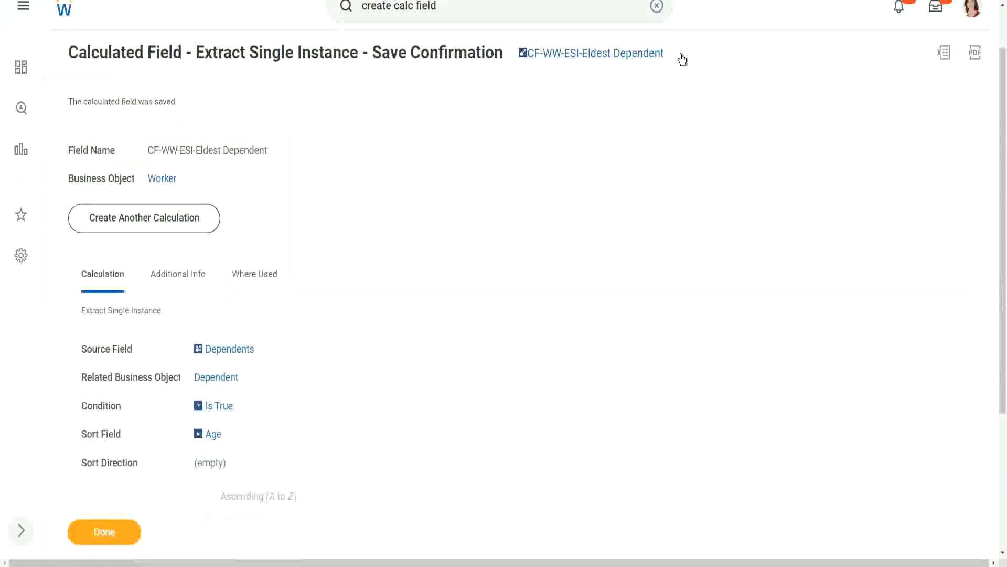
{"action": "left_click", "coordinate": [680, 72]}
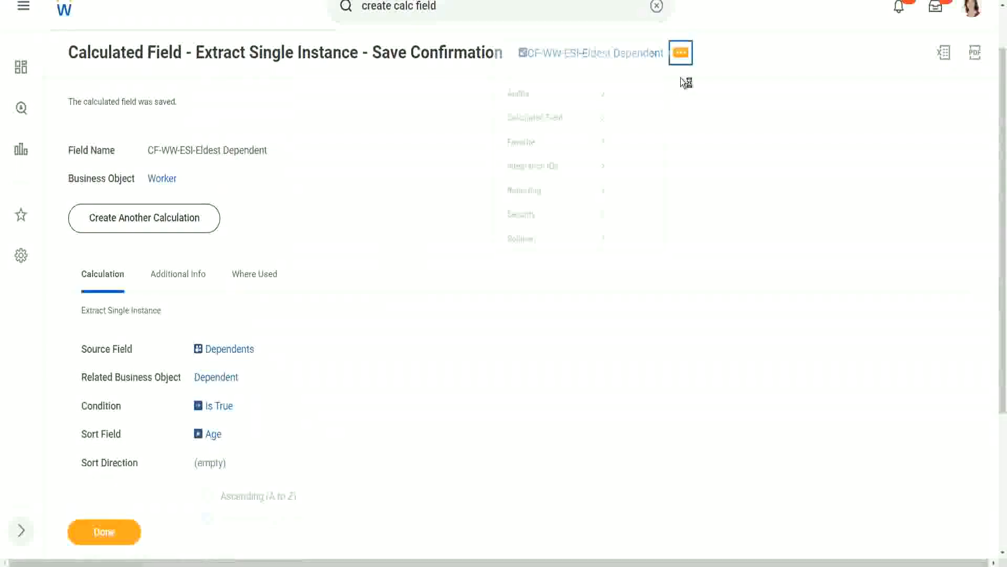
{"action": "mouse_move", "coordinate": [539, 119]}
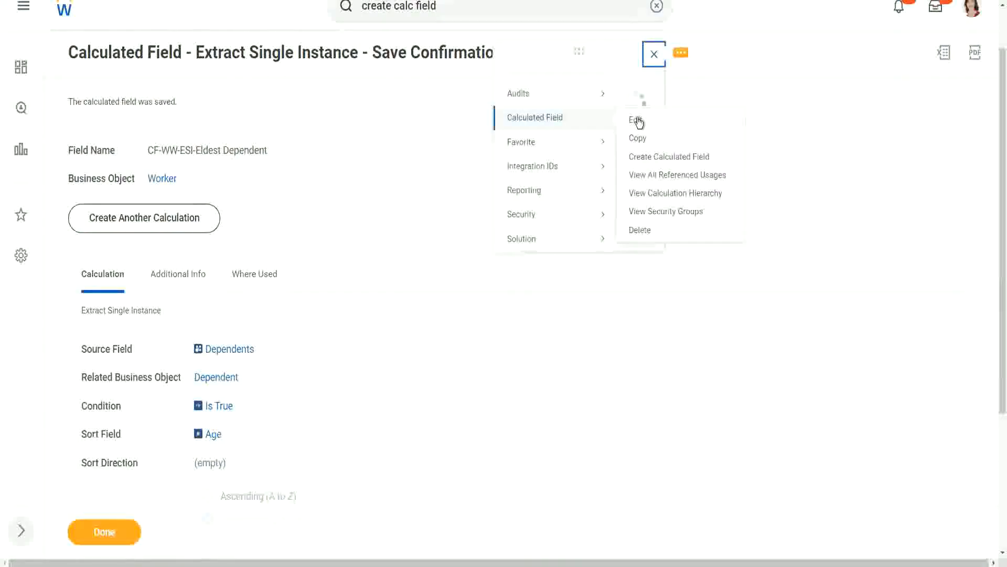
{"action": "left_click", "coordinate": [632, 119]}
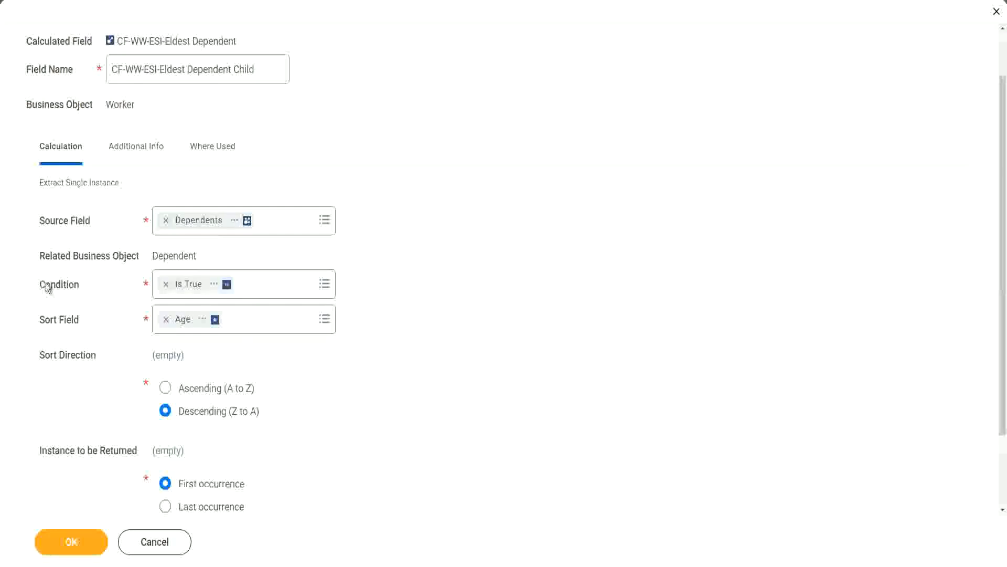
Open the choices for the calculated field's condition
{"action": "left_click", "coordinate": [73, 285]}
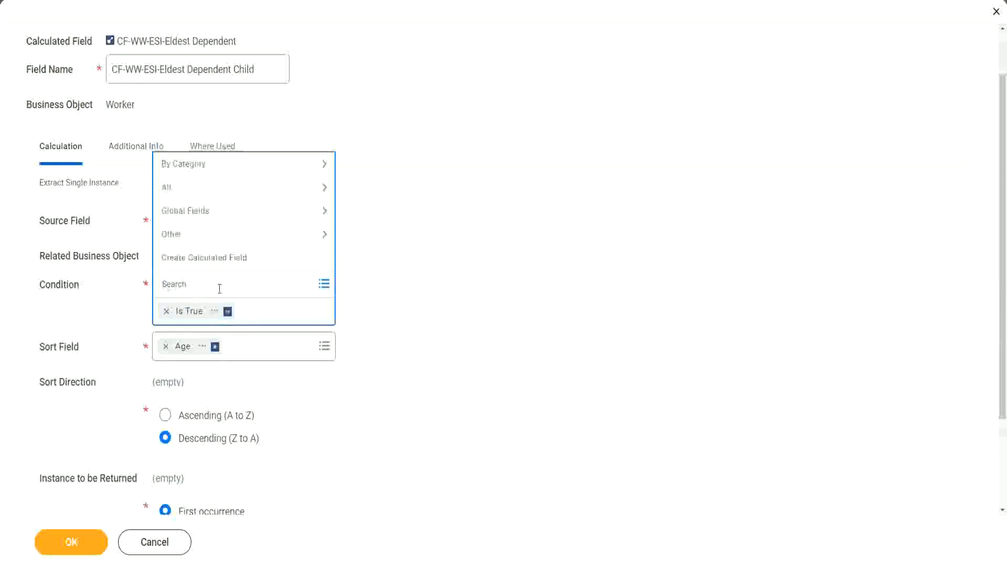